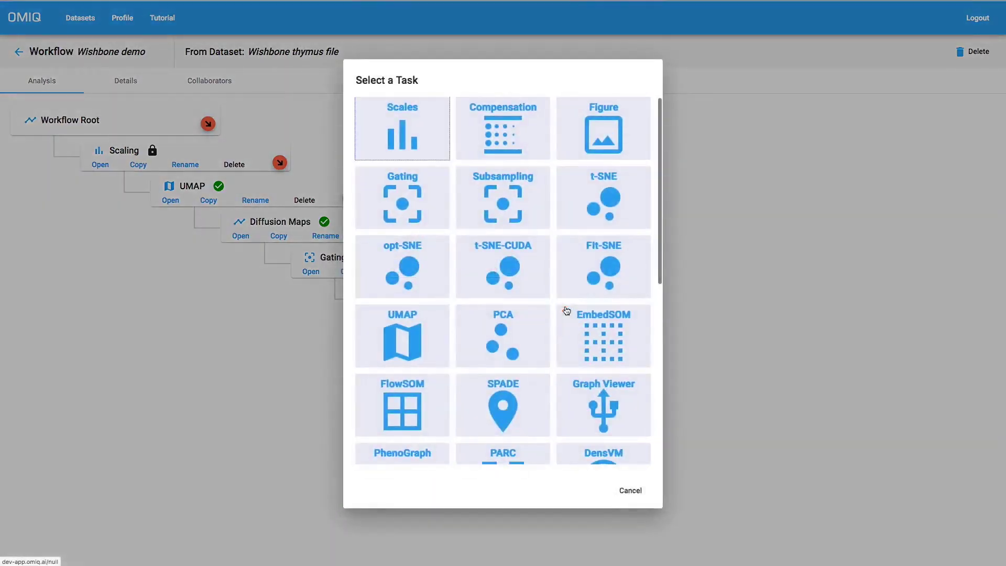
# - Create a Figure task in the workflow and add a Scatterplot (Solid) plot to it
pyautogui.click(610, 138)
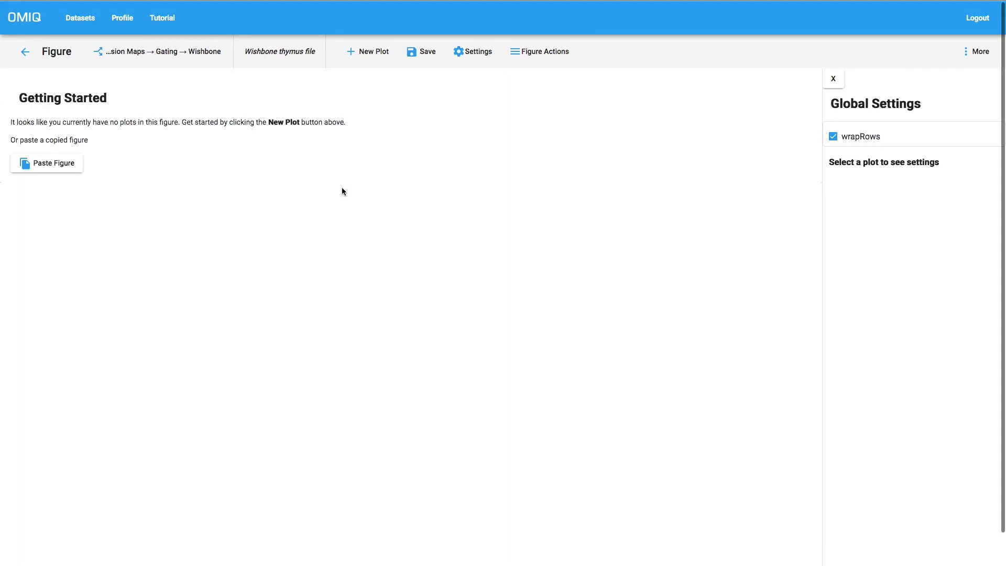
pyautogui.click(373, 54)
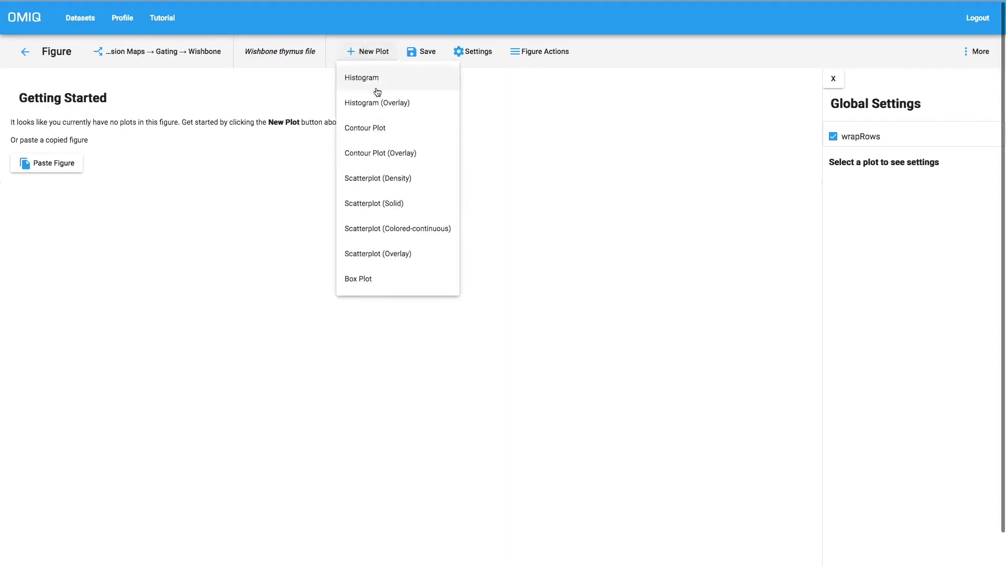
pyautogui.click(381, 206)
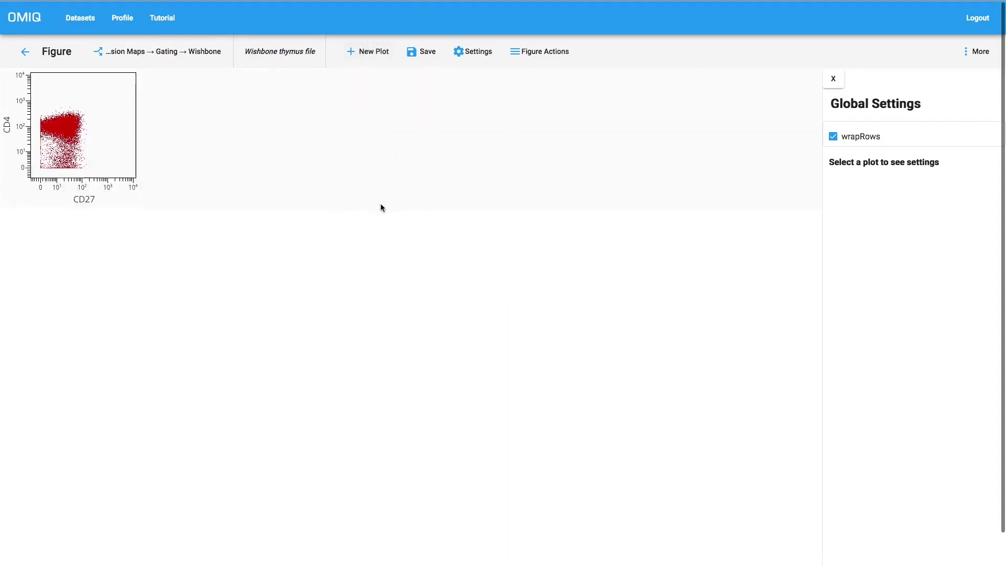
# - Set the new scatterplot's Y-axis to wb_branch and its X-axis to wb_traj
pyautogui.click(112, 149)
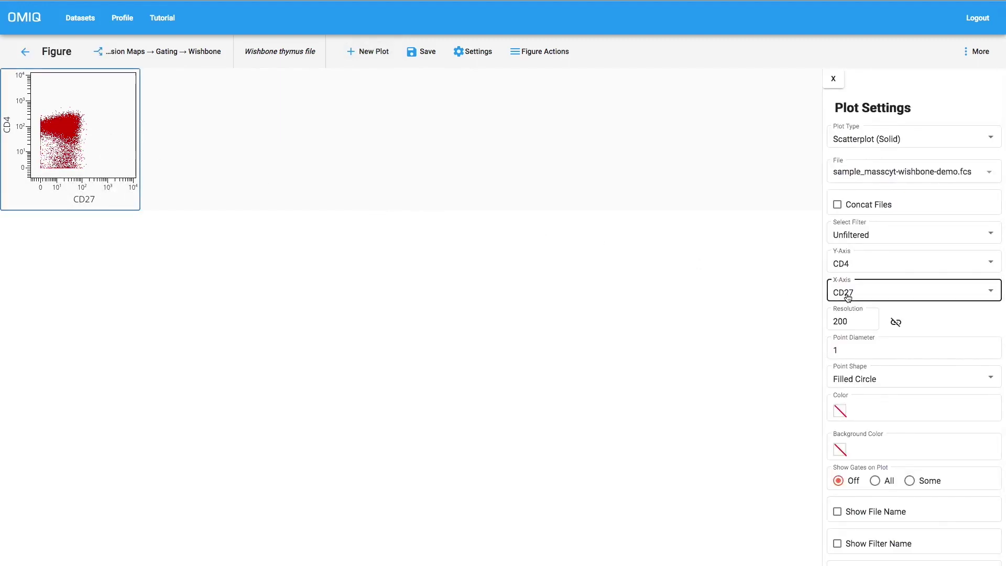
pyautogui.click(864, 267)
pyautogui.scroll(-3, 864, 270)
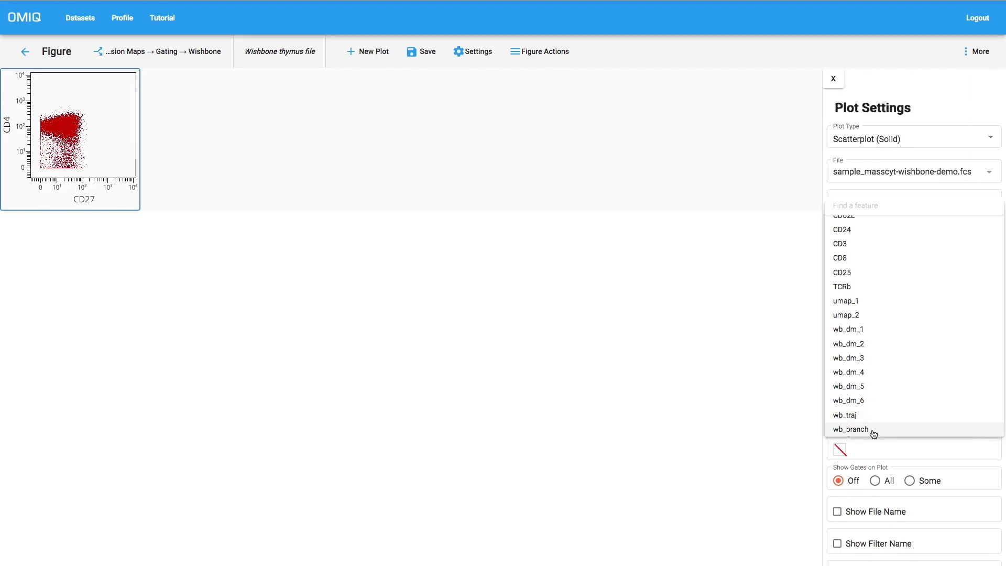
pyautogui.click(873, 430)
pyautogui.click(865, 290)
pyautogui.scroll(-3, 865, 443)
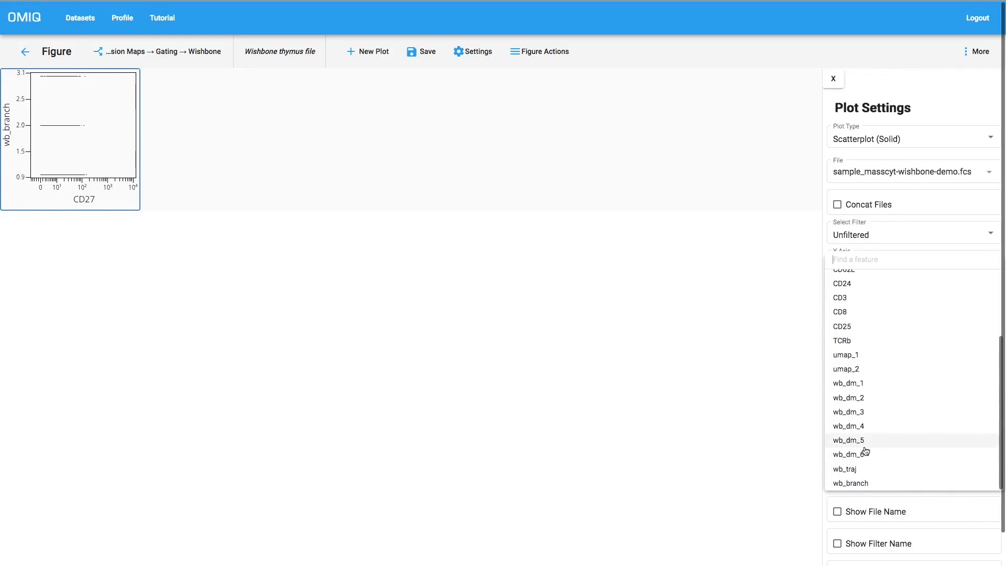
pyautogui.click(857, 468)
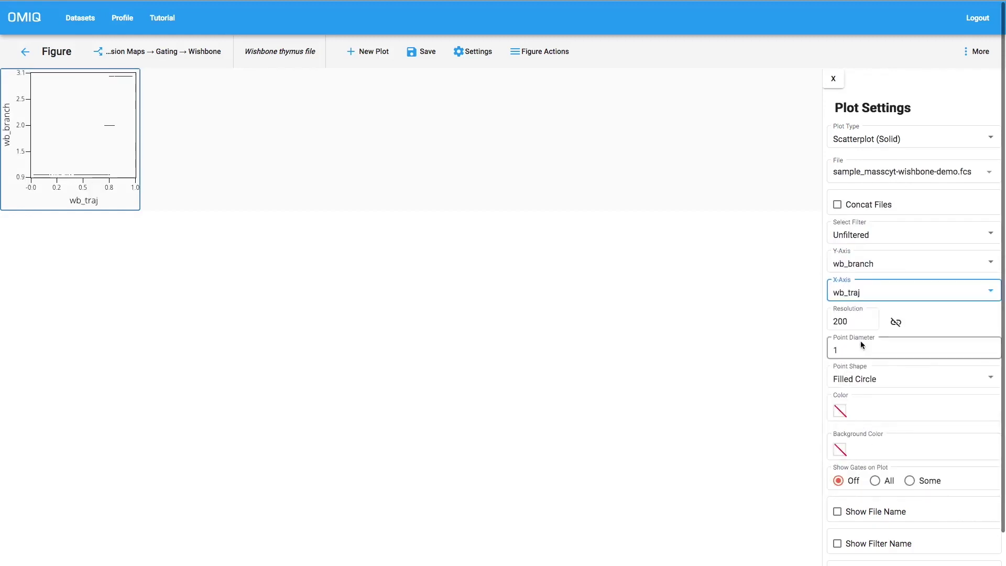
# - Set the scatterplot's resolution to 400 and its point diameter to 4
pyautogui.moveTo(851, 322); pyautogui.dragTo(815, 319)
pyautogui.write('400')
pyautogui.press('Tab')
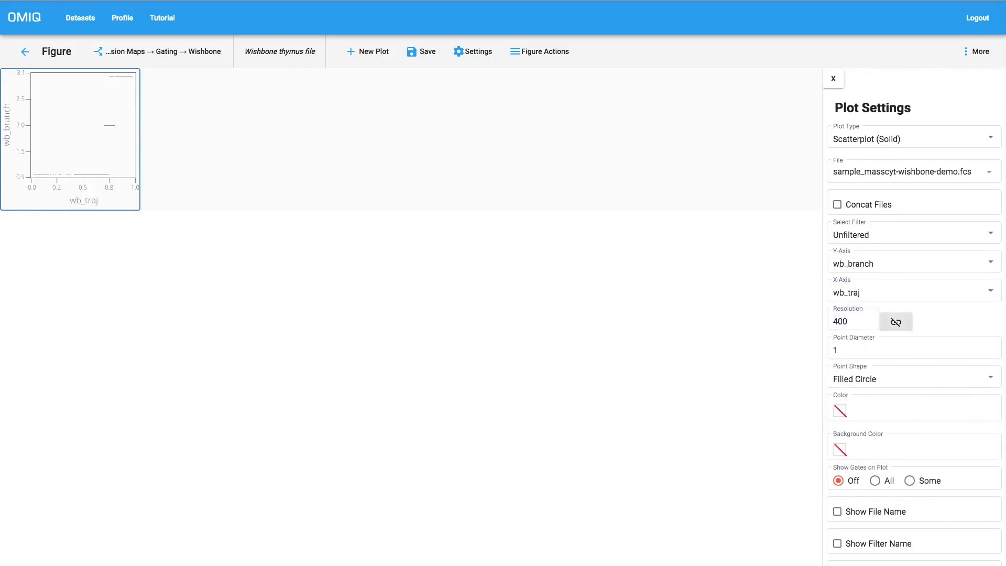
pyautogui.press('Tab')
pyautogui.write('4')
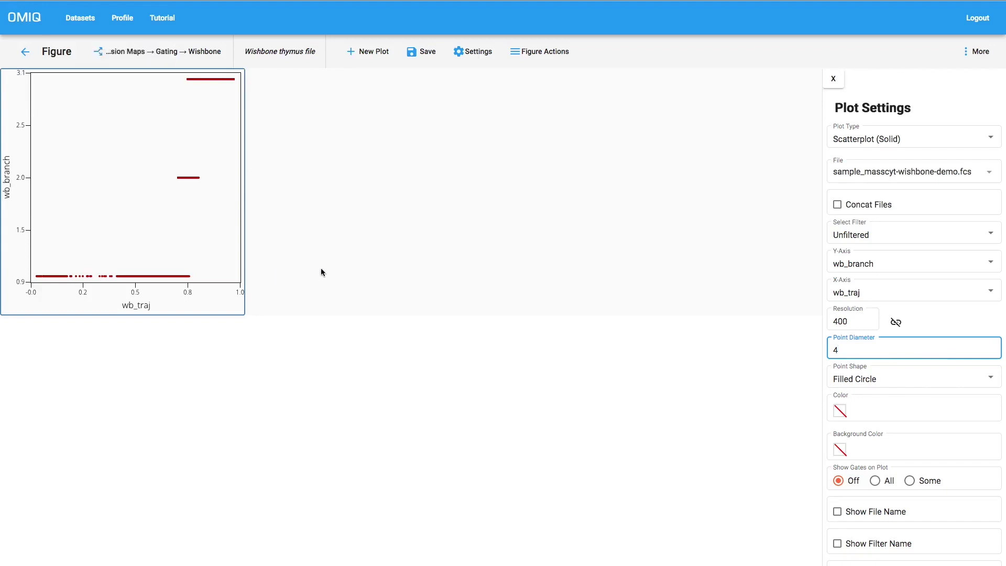
# - Make the plot a Scatterplot (Colored-continuous) with unlinked resolutions of 800 for X and 150 for Y and a point diameter of 6
pyautogui.click(938, 137)
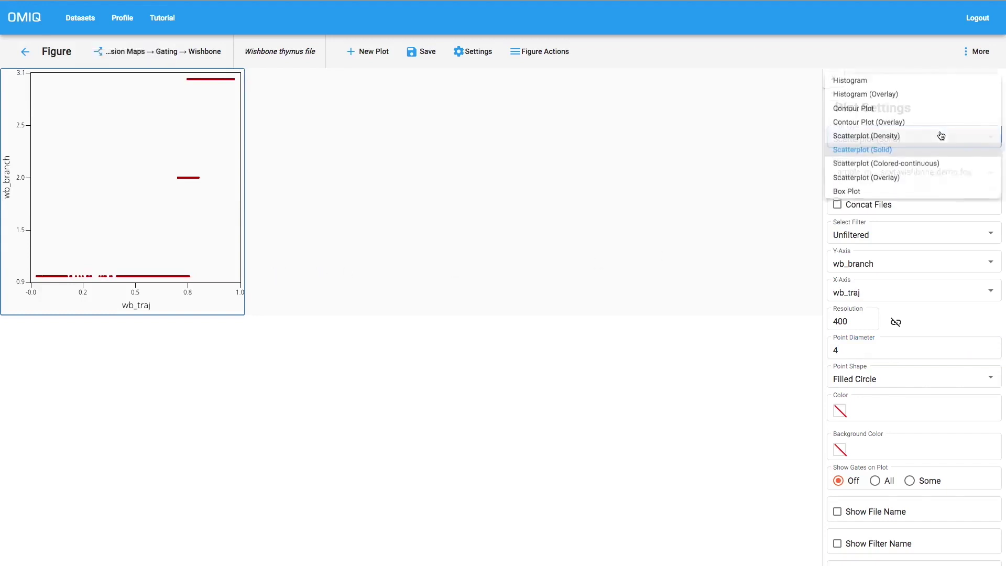
pyautogui.click(903, 165)
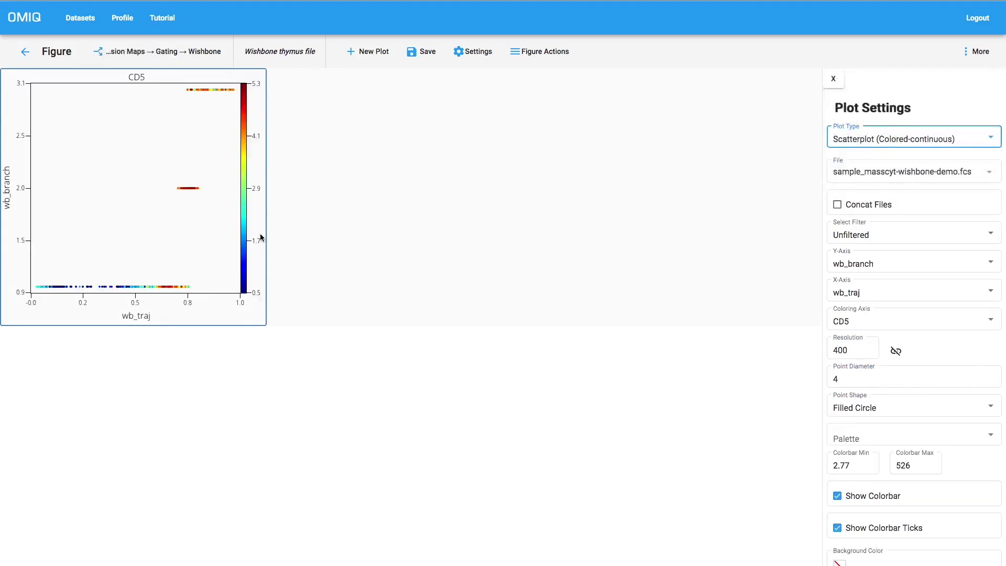
pyautogui.click(892, 352)
pyautogui.doubleClick(863, 348)
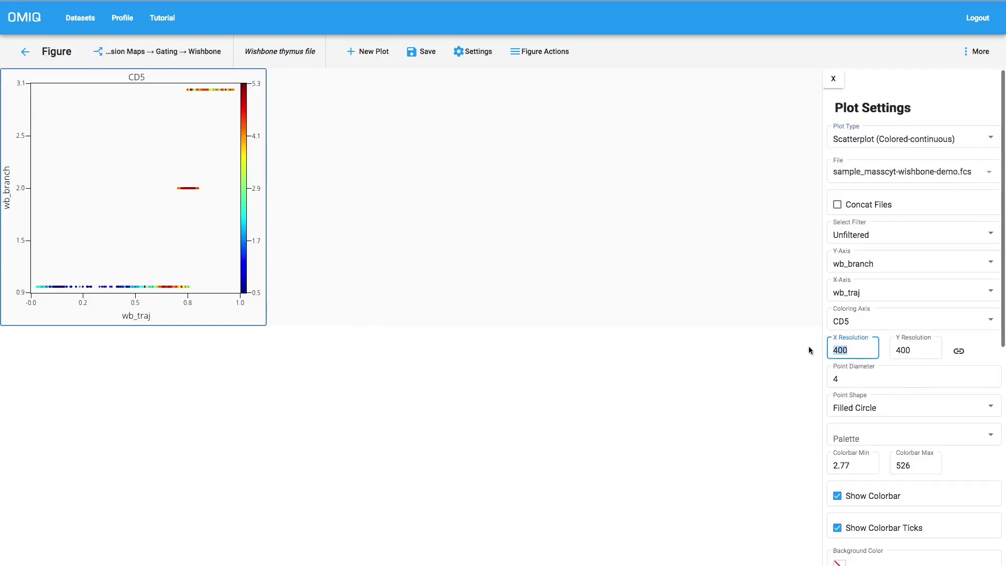
pyautogui.write('800')
pyautogui.press('Tab')
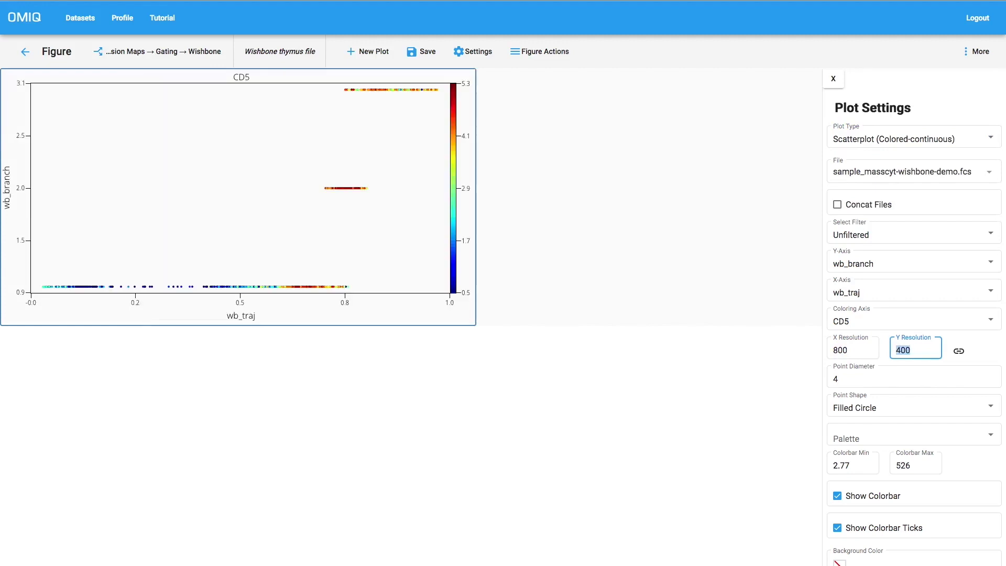
pyautogui.write('150')
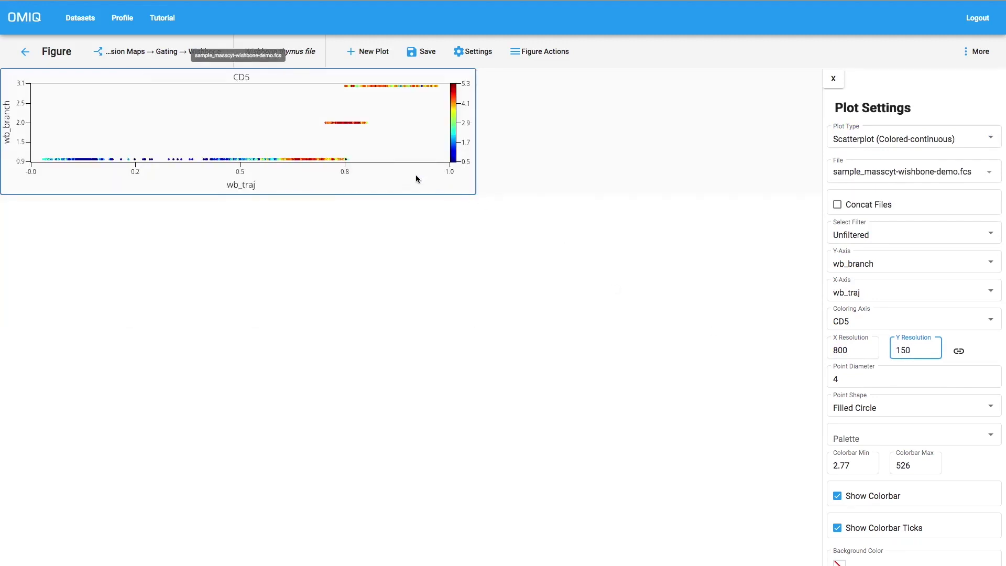
pyautogui.press('Tab')
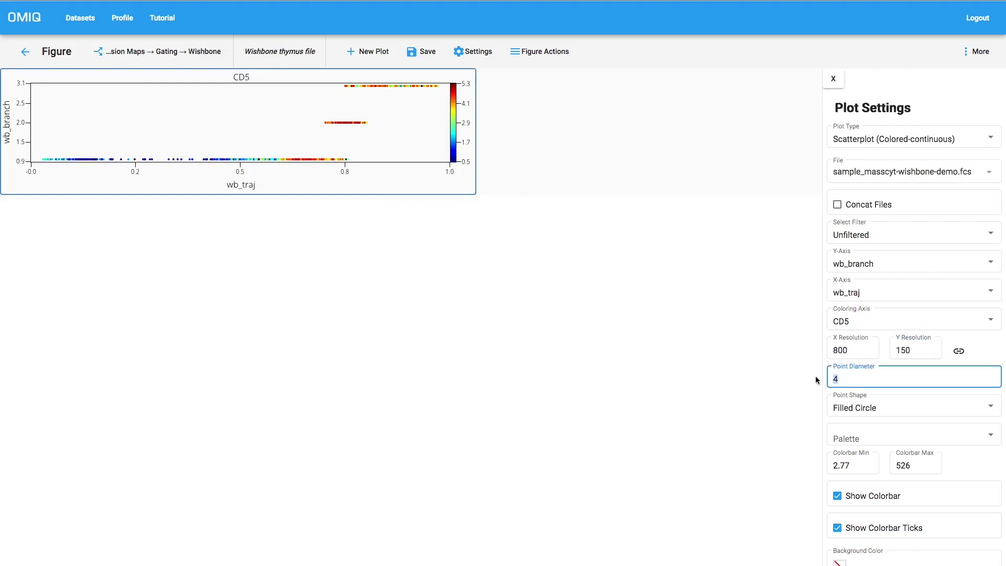
pyautogui.write('6')
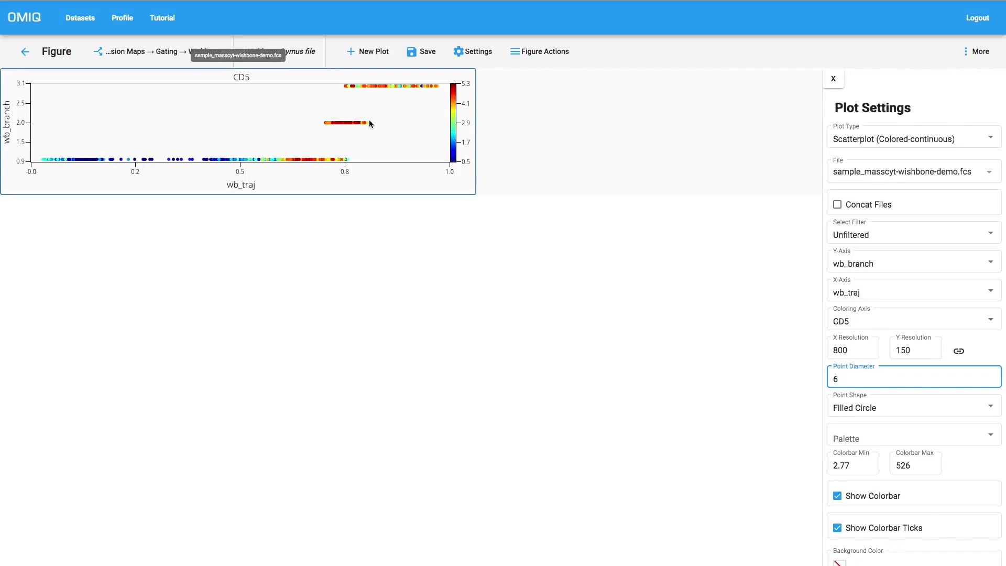
# - Permute the plot over the Z-axis features CD4, CD44, CD3 and CD8, placing the resulting plots in new rows
pyautogui.rightClick(404, 137)
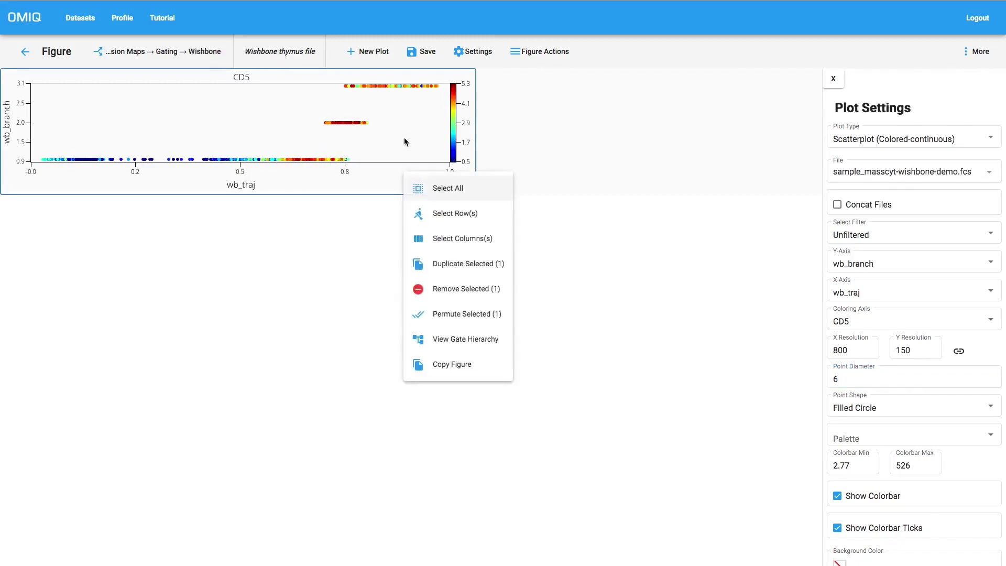
pyautogui.click(467, 314)
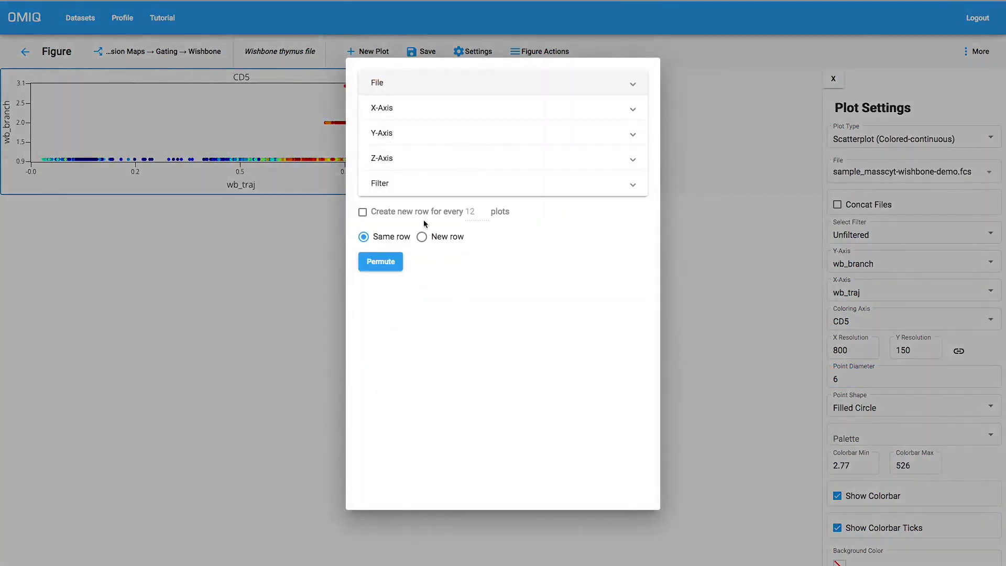
pyautogui.click(386, 160)
pyautogui.click(384, 292)
pyautogui.click(384, 330)
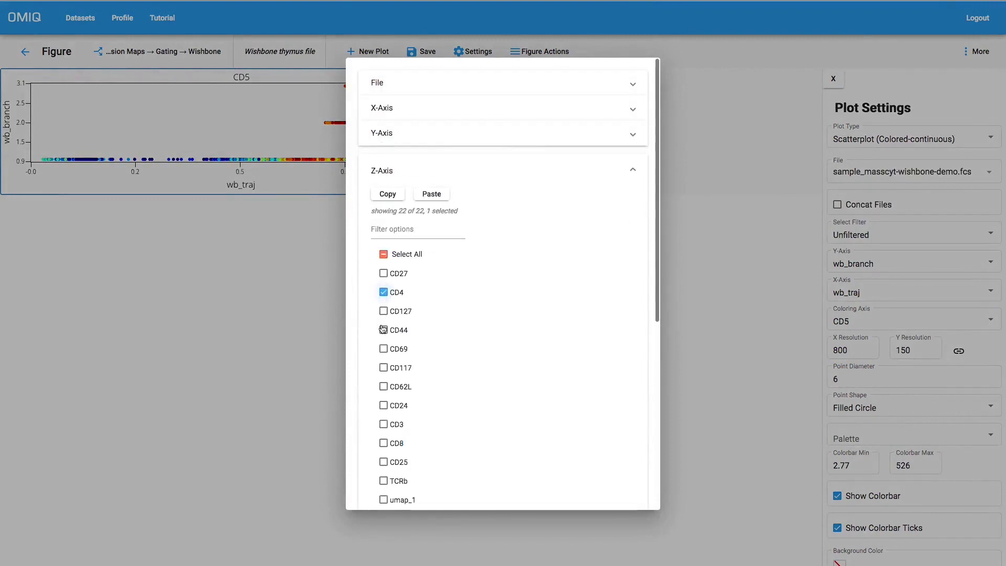
pyautogui.click(384, 442)
pyautogui.click(384, 424)
pyautogui.scroll(-5, 435, 431)
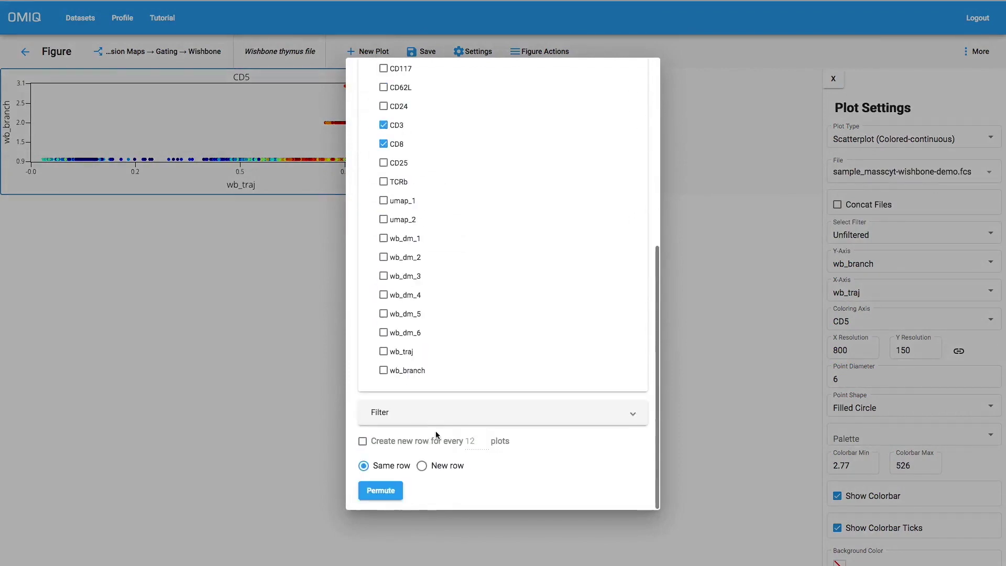
pyautogui.click(423, 469)
pyautogui.click(386, 491)
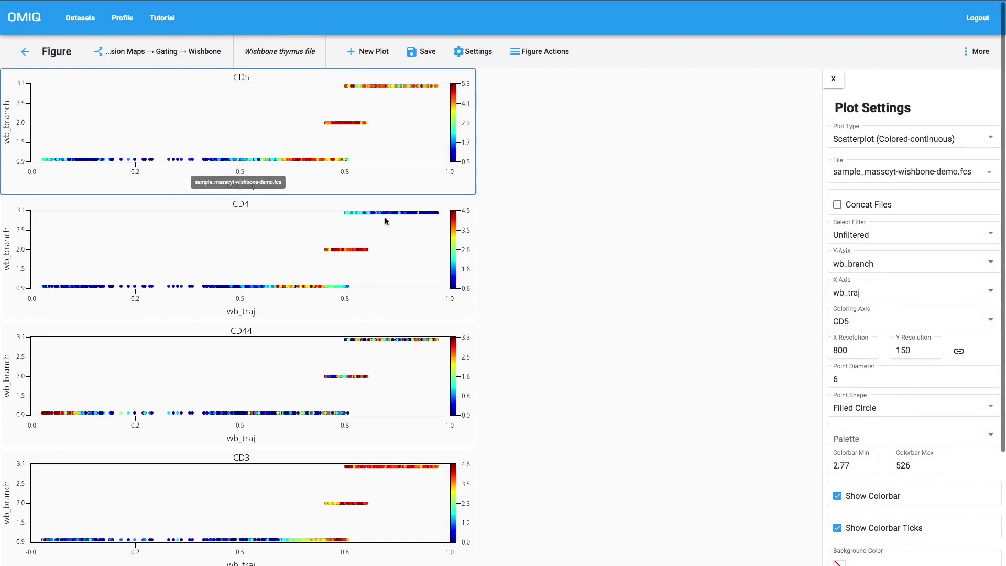
# - Review the permuted marker plots, and remove all plots from the figure
pyautogui.scroll(-1, 385, 220)
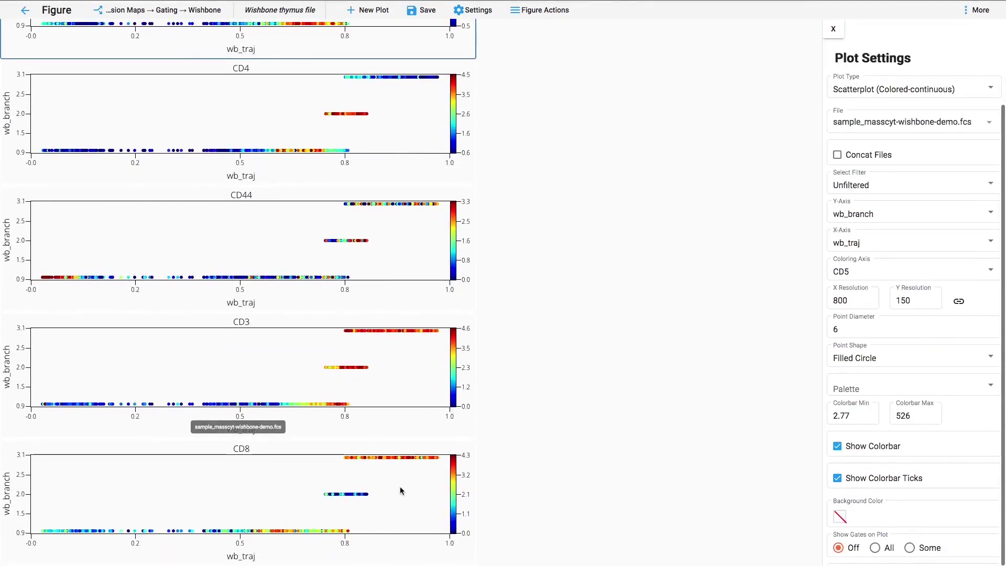
pyautogui.scroll(3, 399, 472)
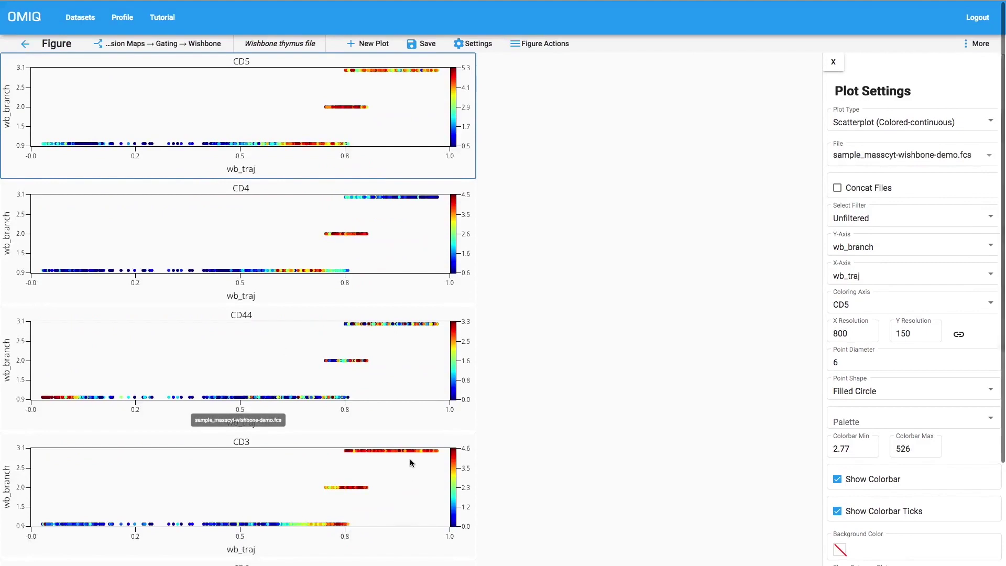
pyautogui.click(555, 202)
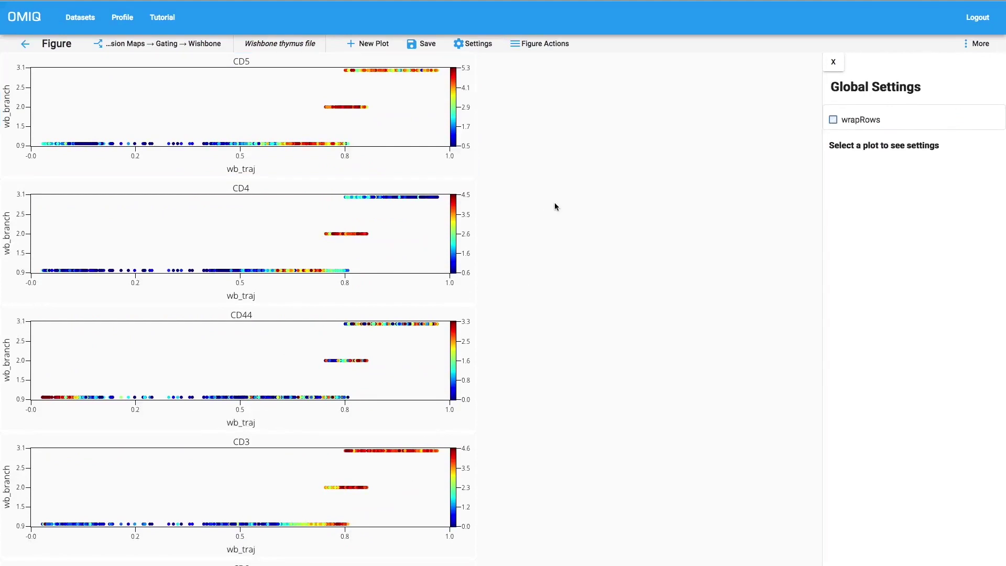
pyautogui.click(532, 48)
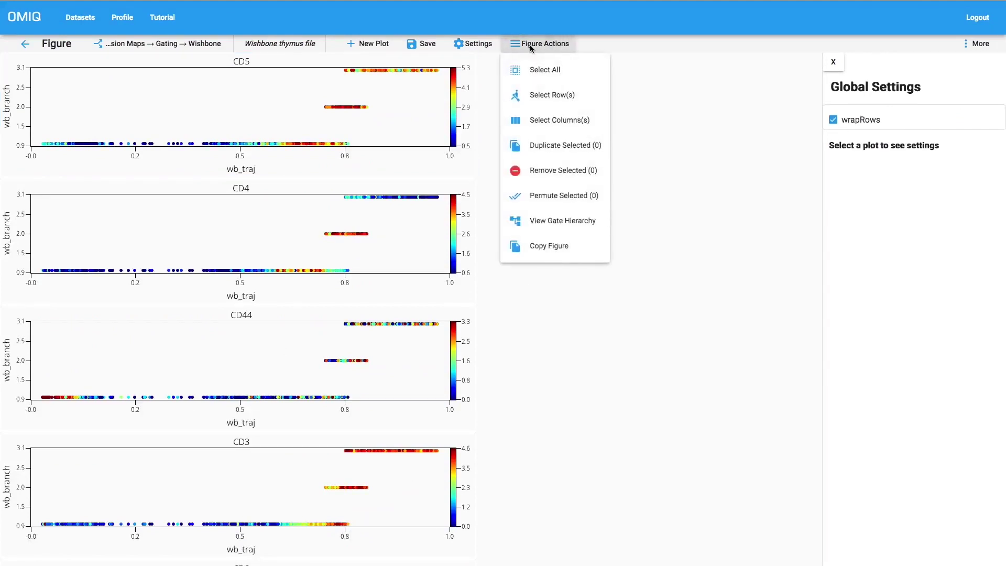
pyautogui.click(530, 64)
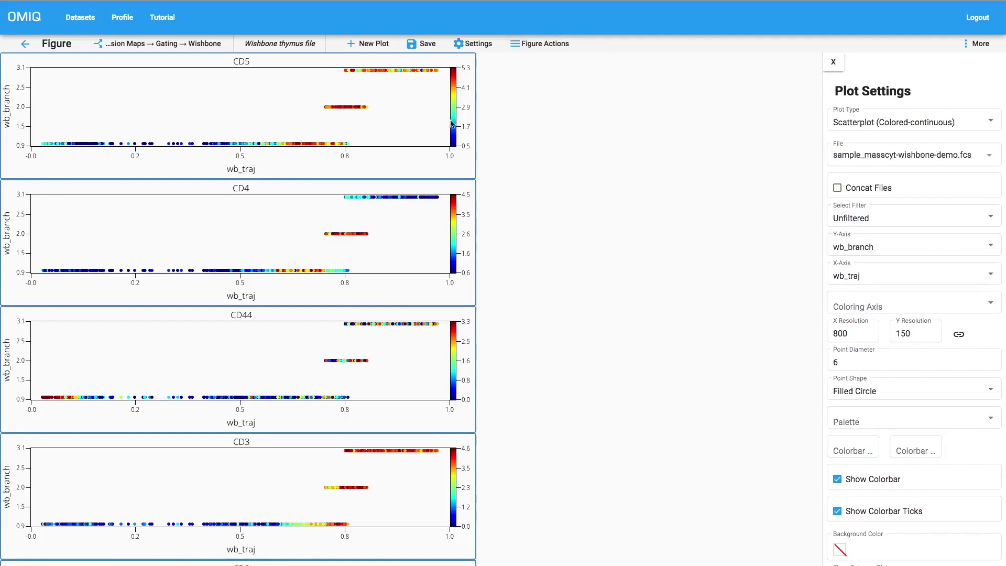
pyautogui.rightClick(429, 130)
pyautogui.click(472, 245)
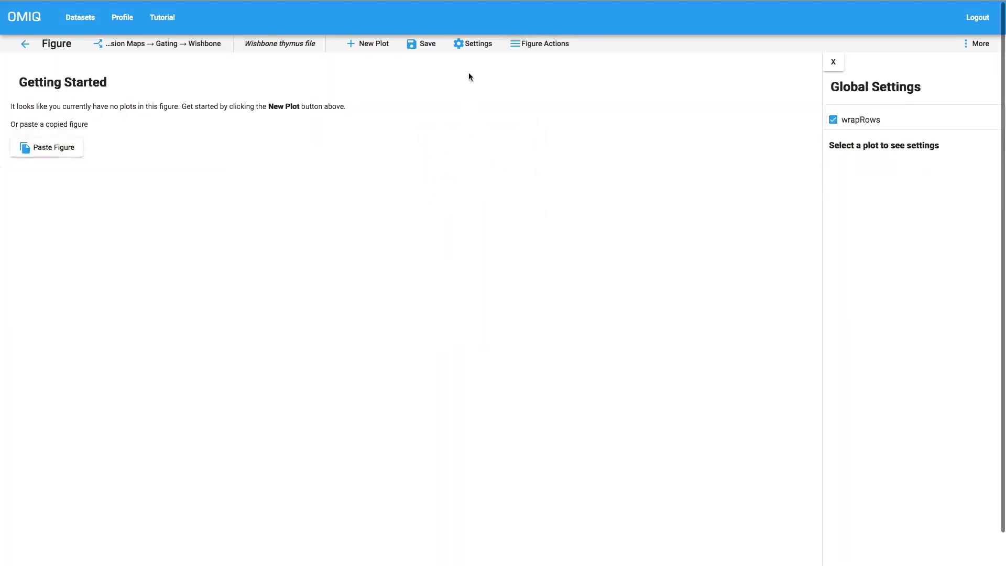
# - Add a Scatterplot (Colored-continuous) plot with umap_1 on the Y-axis and umap_2 on the X-axis
pyautogui.click(369, 44)
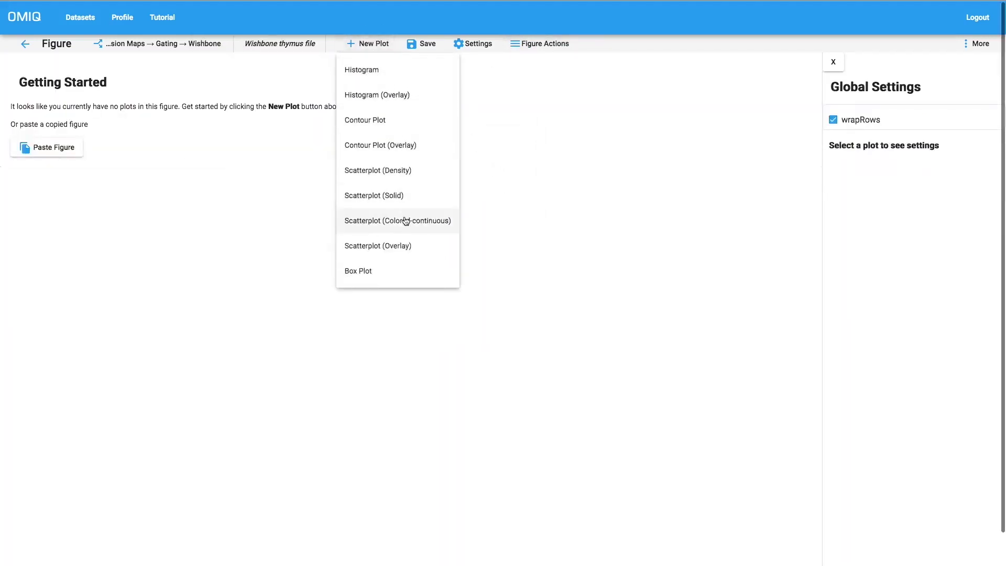
pyautogui.click(391, 220)
pyautogui.click(119, 123)
pyautogui.click(875, 248)
pyautogui.scroll(-5, 866, 313)
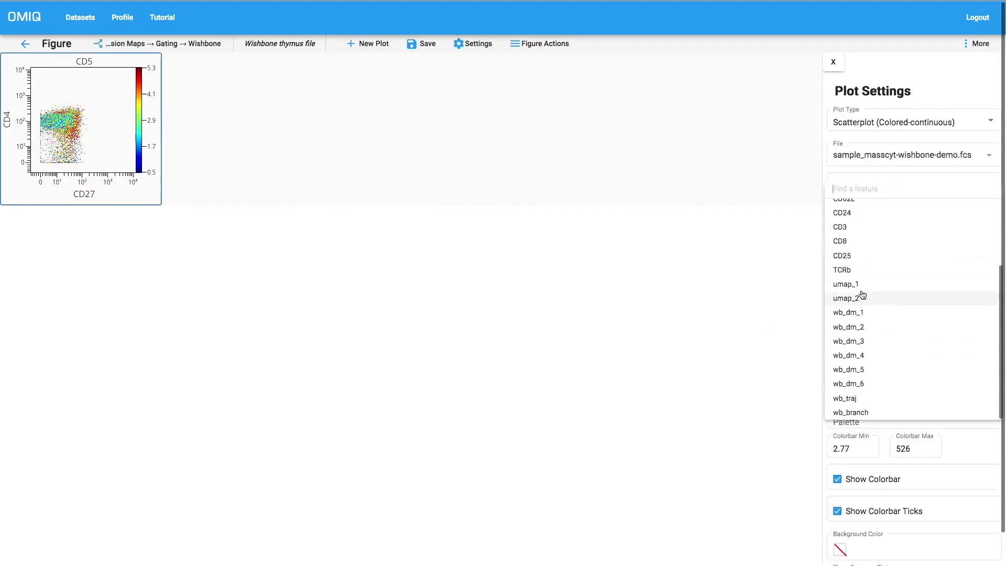
pyautogui.click(862, 286)
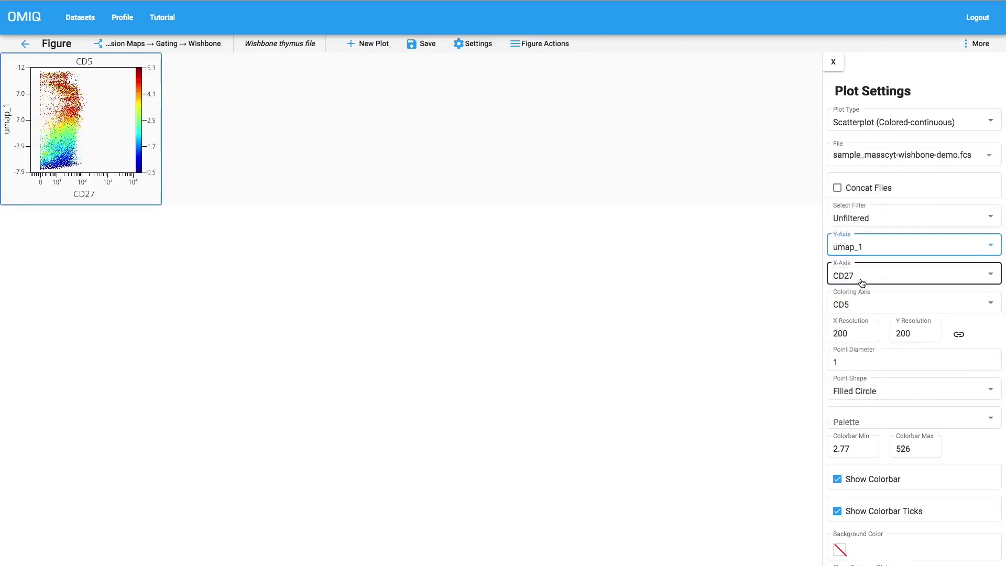
pyautogui.click(862, 283)
pyautogui.scroll(-5, 875, 321)
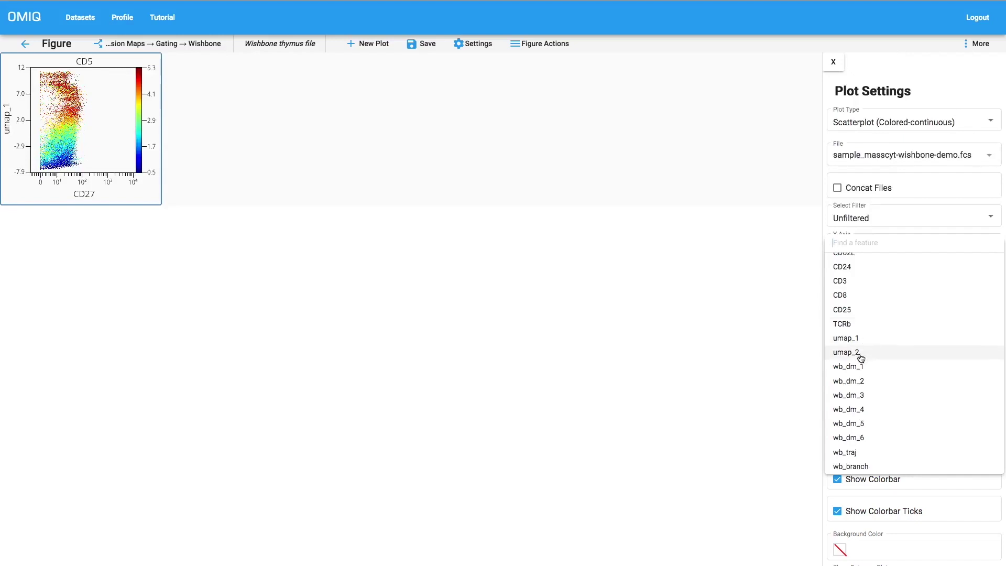
pyautogui.click(859, 352)
# - Set the UMAP plot's coloring axis to wb_traj
pyautogui.click(864, 309)
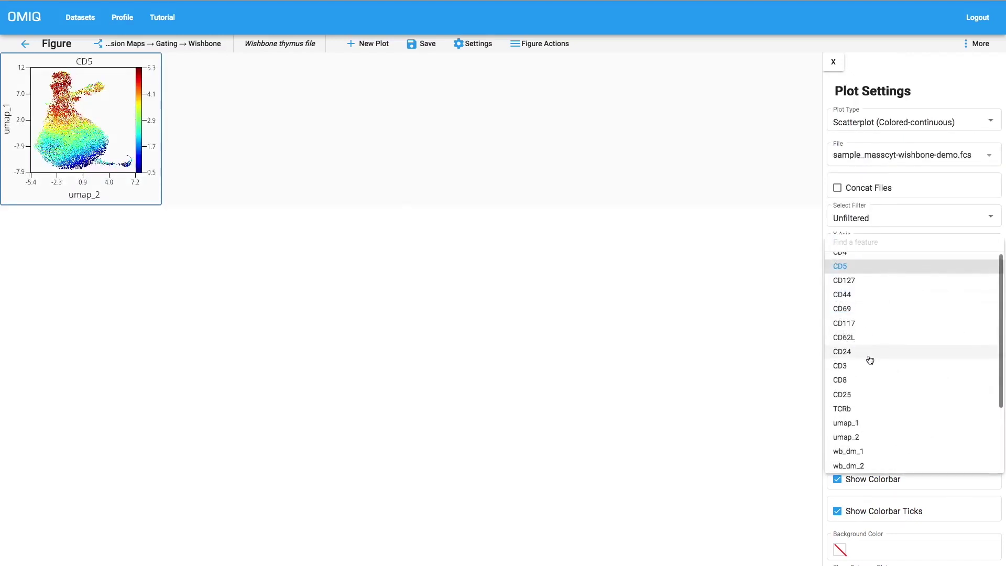
pyautogui.scroll(-4, 869, 356)
pyautogui.click(864, 451)
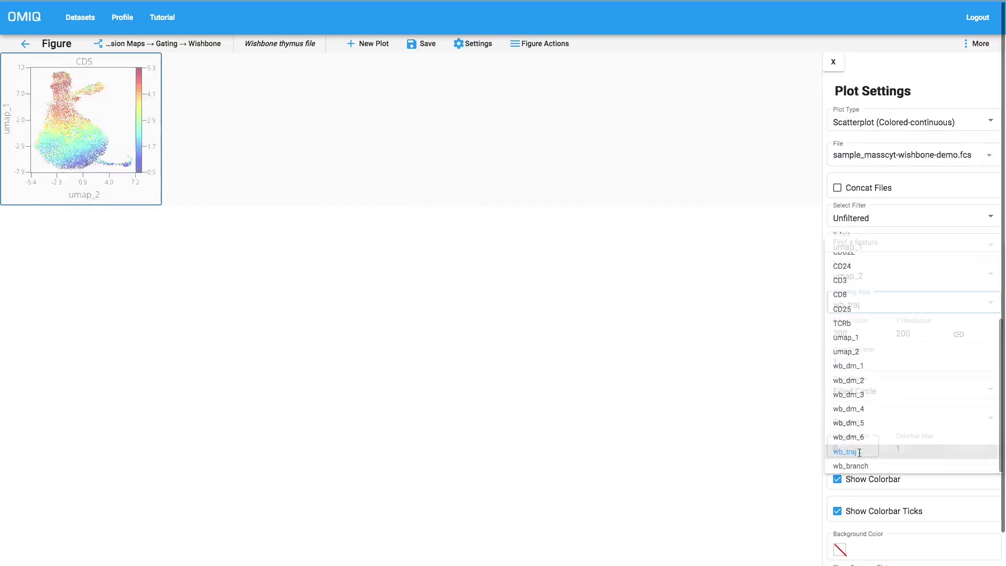
# - Duplicate the UMAP plot colored by wb_traj, placing the copy beside the original
pyautogui.rightClick(98, 153)
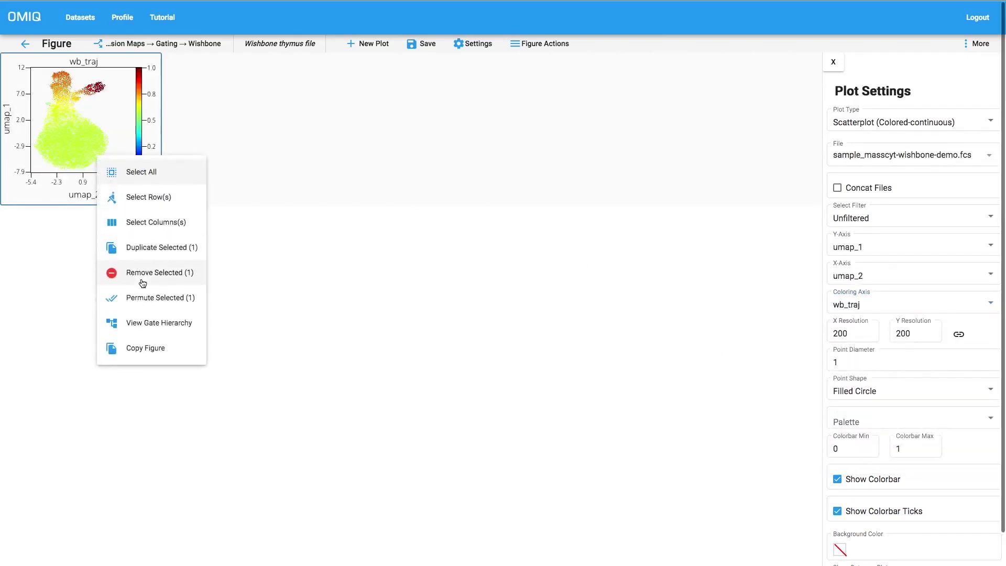
pyautogui.click(150, 245)
pyautogui.click(429, 253)
pyautogui.click(378, 276)
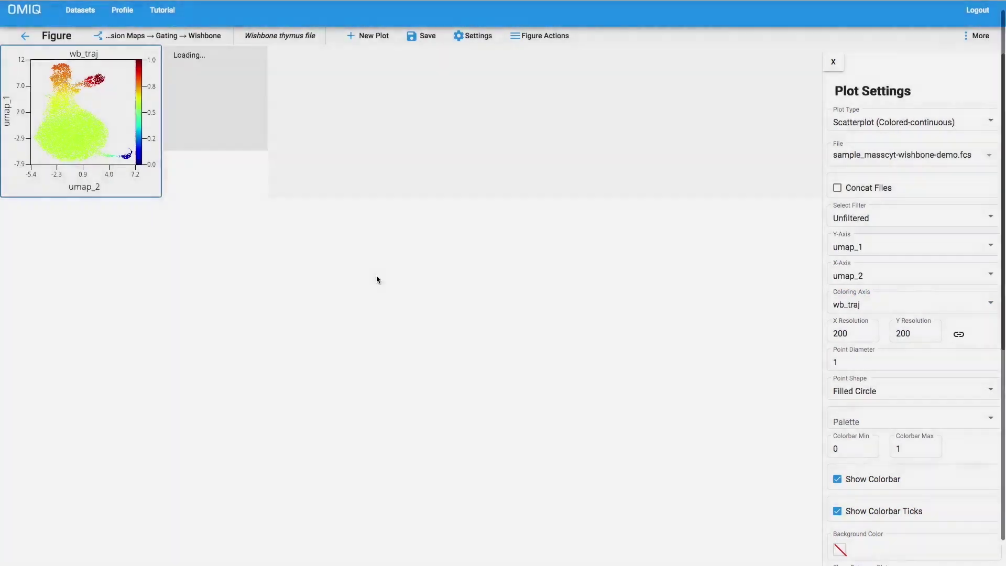
# - Set the duplicated UMAP plot's coloring axis to wb_branch
pyautogui.click(876, 304)
pyautogui.click(851, 436)
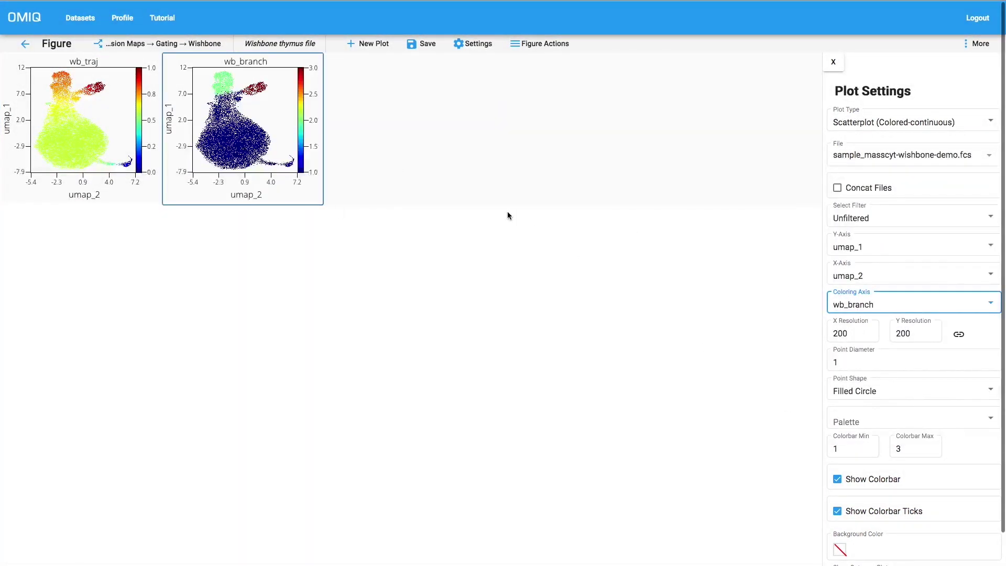
# - Set both UMAP plots to an X and Y resolution of 300 and a point diameter of 2
pyautogui.keyDown('shift'); pyautogui.click(115, 127); pyautogui.keyUp('shift')
pyautogui.press('Tab')
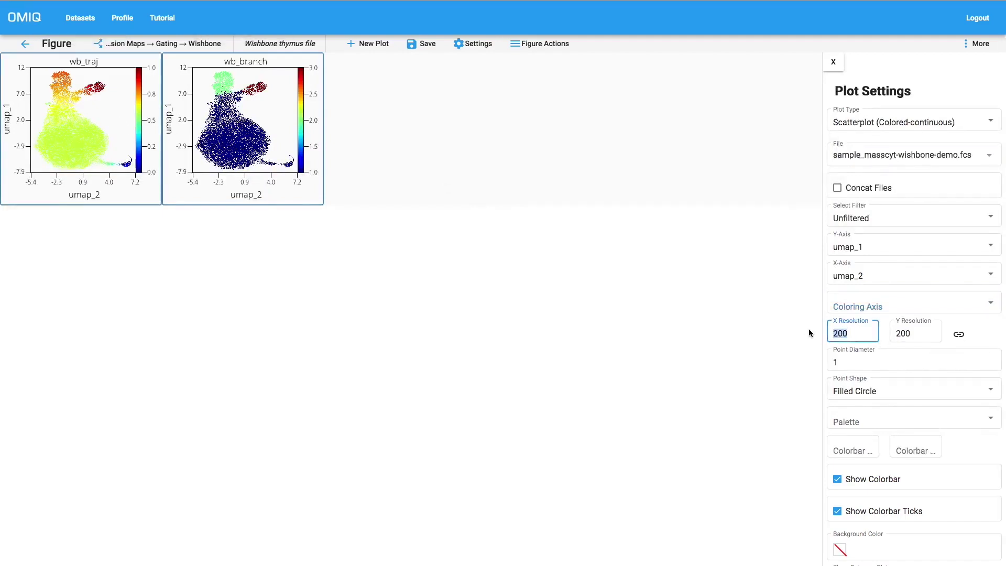
pyautogui.write('300')
pyautogui.press('Tab')
pyautogui.write('300')
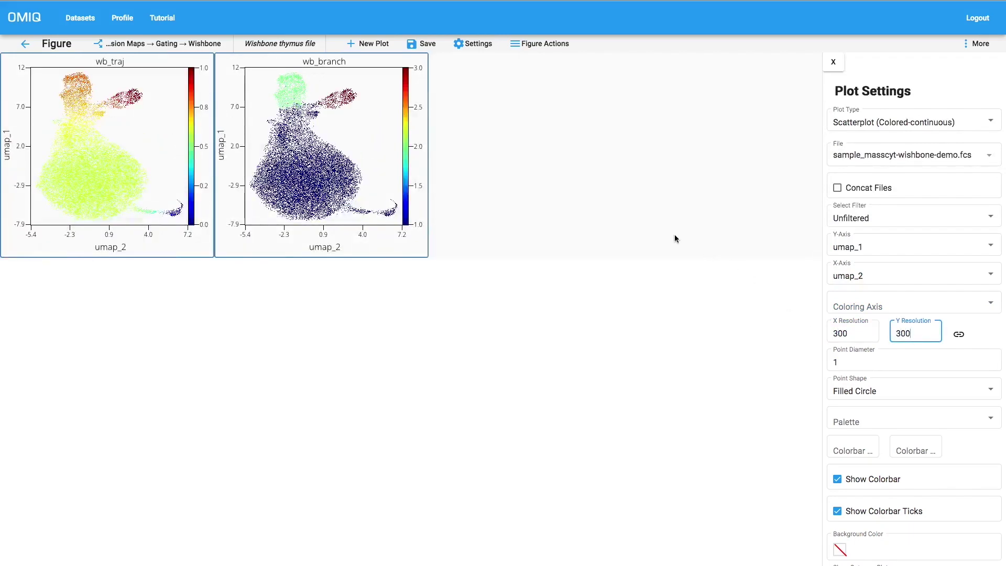
pyautogui.click(851, 362)
pyautogui.press('BackSpace')
pyautogui.write('2')
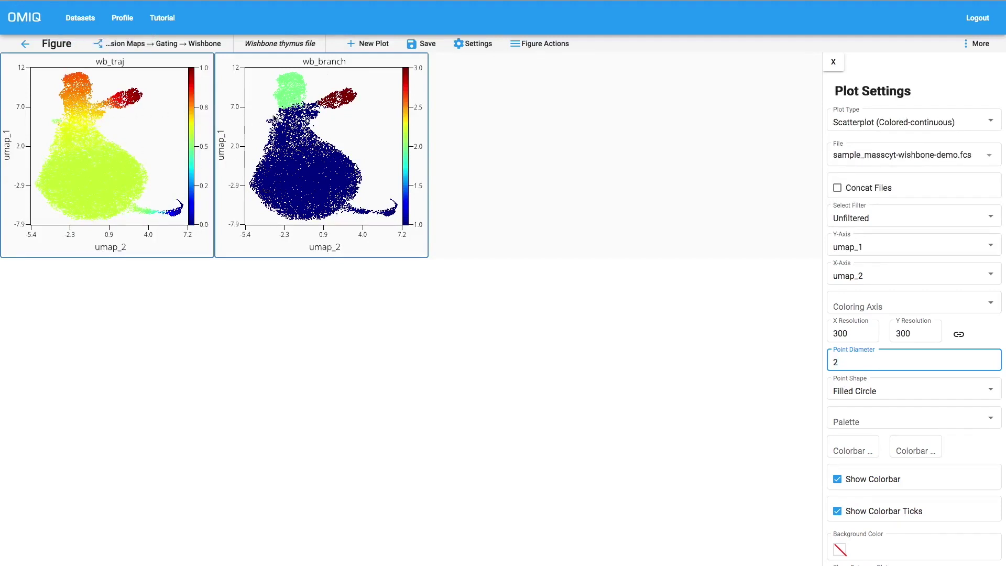
# - Permute the UMAP plot colored by wb_branch over the Z-axis features CD4, CD3 and CD8, in the same row
pyautogui.click(291, 85)
pyautogui.rightClick(312, 129)
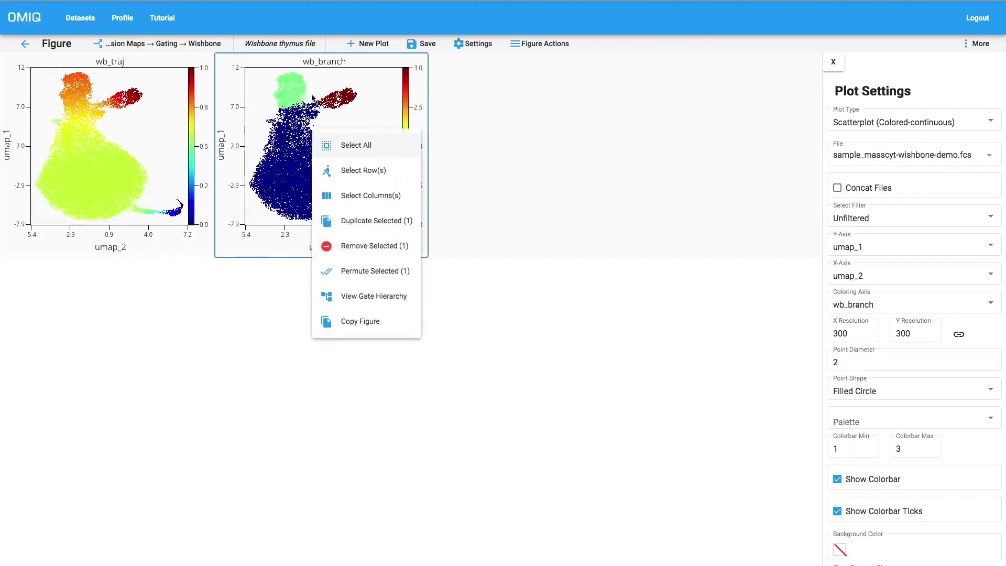
pyautogui.click(376, 274)
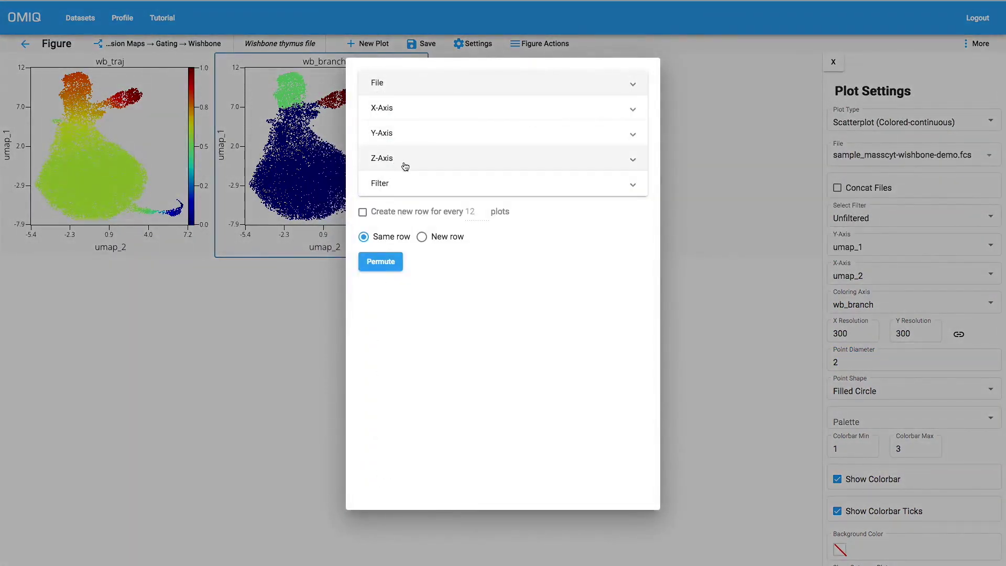
pyautogui.click(400, 165)
pyautogui.scroll(-1, 434, 277)
pyautogui.click(383, 239)
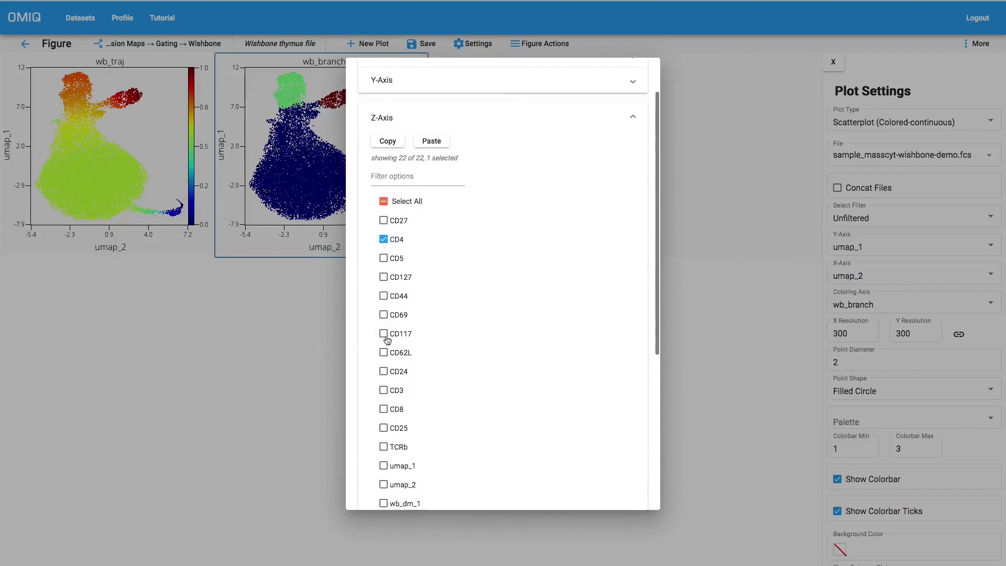
pyautogui.click(384, 390)
pyautogui.click(385, 408)
pyautogui.scroll(-5, 440, 392)
pyautogui.click(381, 491)
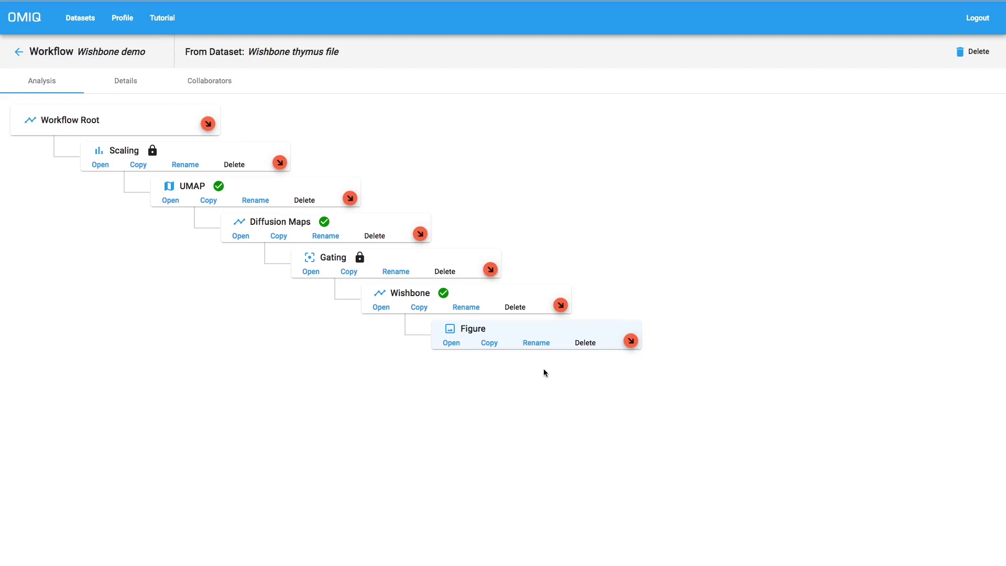
# - Add a Gating task beneath the Wishbone task in the workflow and open it
pyautogui.click(561, 307)
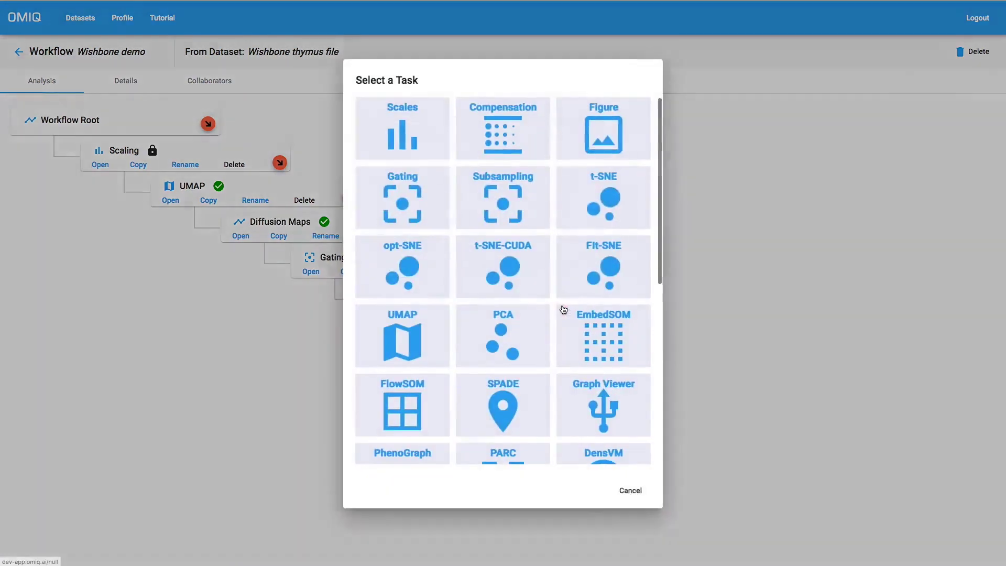
pyautogui.click(425, 203)
pyautogui.click(315, 272)
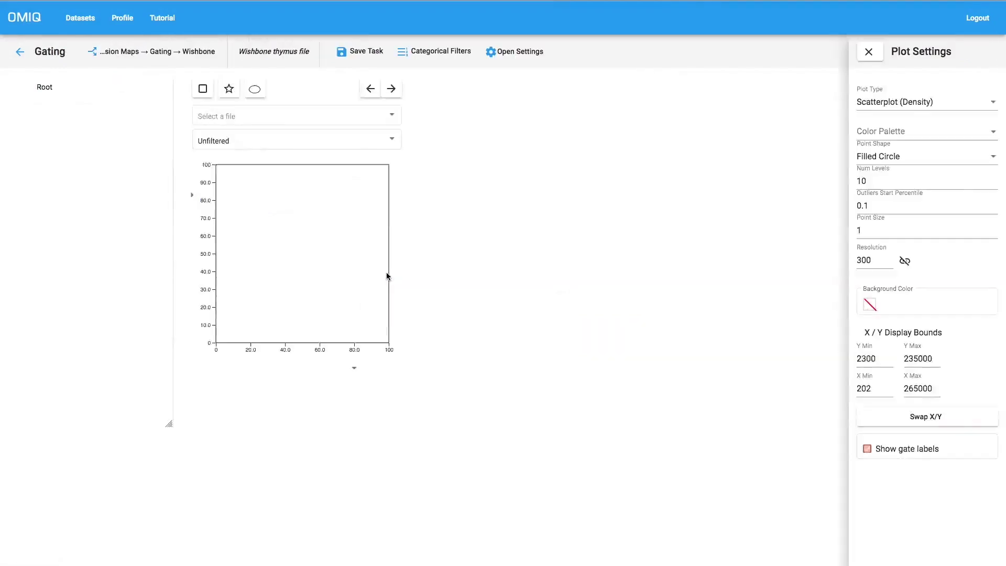
# - Plot wb_traj against wb_branch for gating, and swap the axes so wb_branch is on Y and wb_traj on X
pyautogui.click(190, 225)
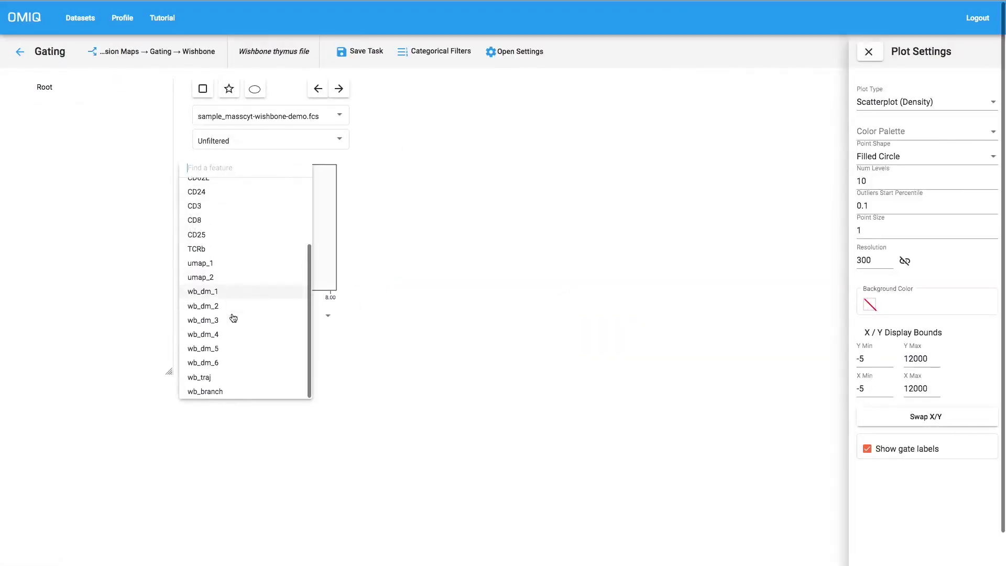
pyautogui.click(225, 377)
pyautogui.click(266, 314)
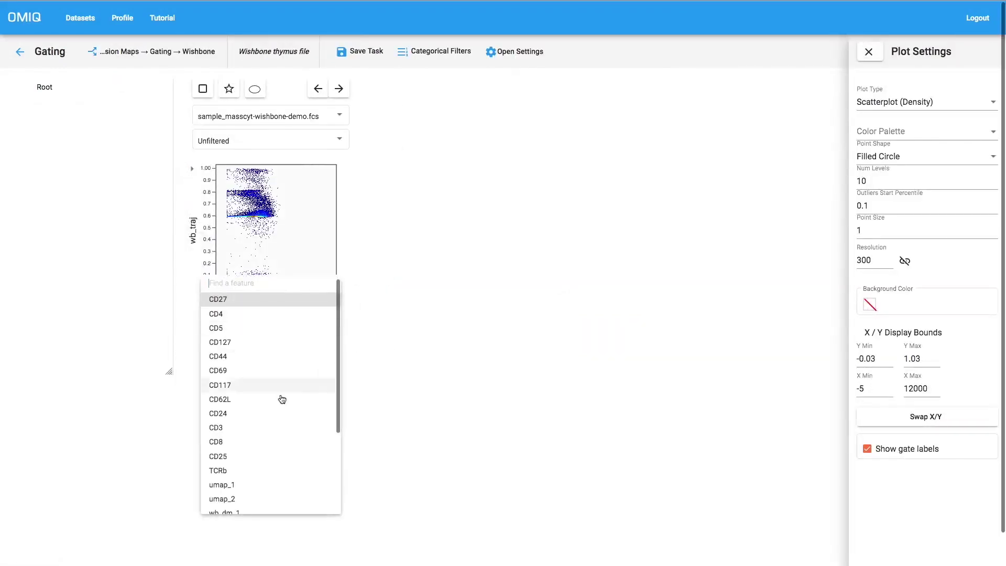
pyautogui.scroll(-3, 260, 438)
pyautogui.click(241, 507)
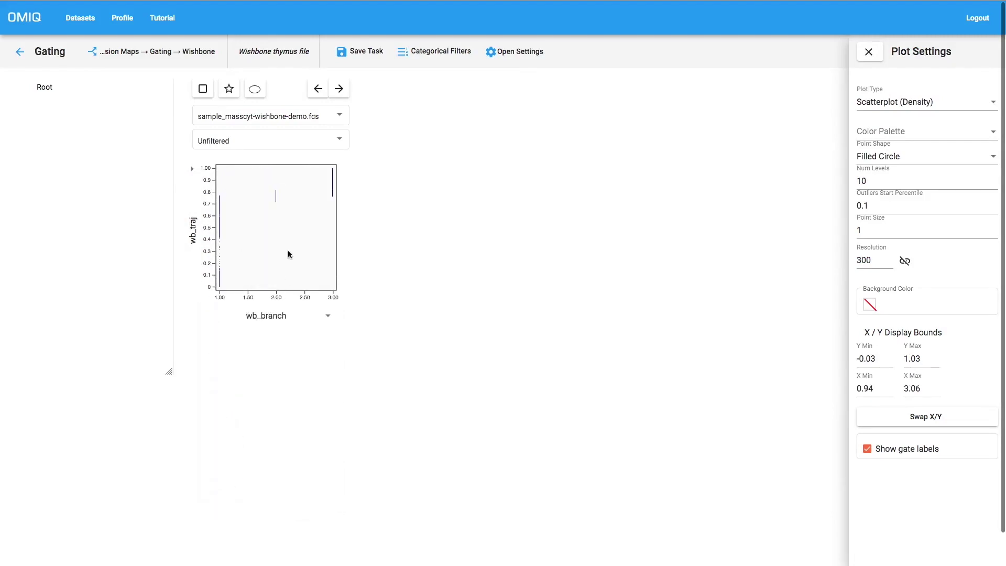
pyautogui.click(916, 417)
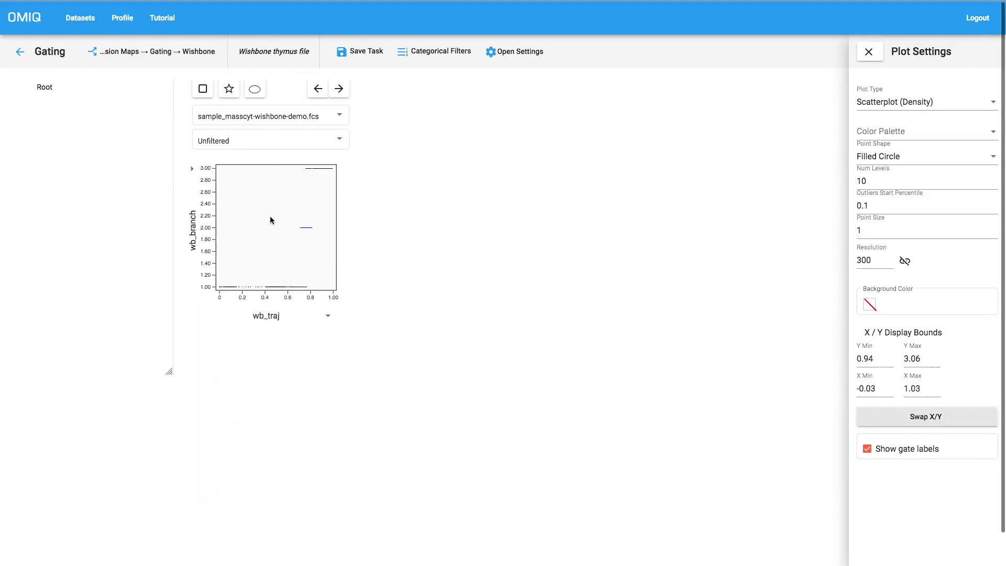
# - Draw a rectangular gate named trunk around the events at wb_branch 1, spanning wb_traj from 0 to about 0.8
pyautogui.click(203, 89)
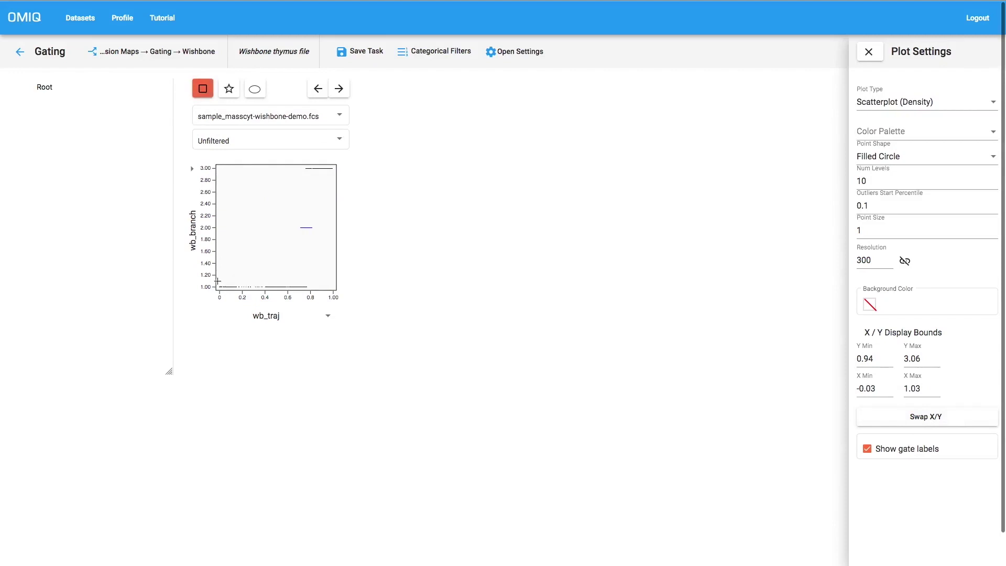
pyautogui.moveTo(211, 275); pyautogui.dragTo(315, 293)
pyautogui.write('trunk')
pyautogui.press('Return')
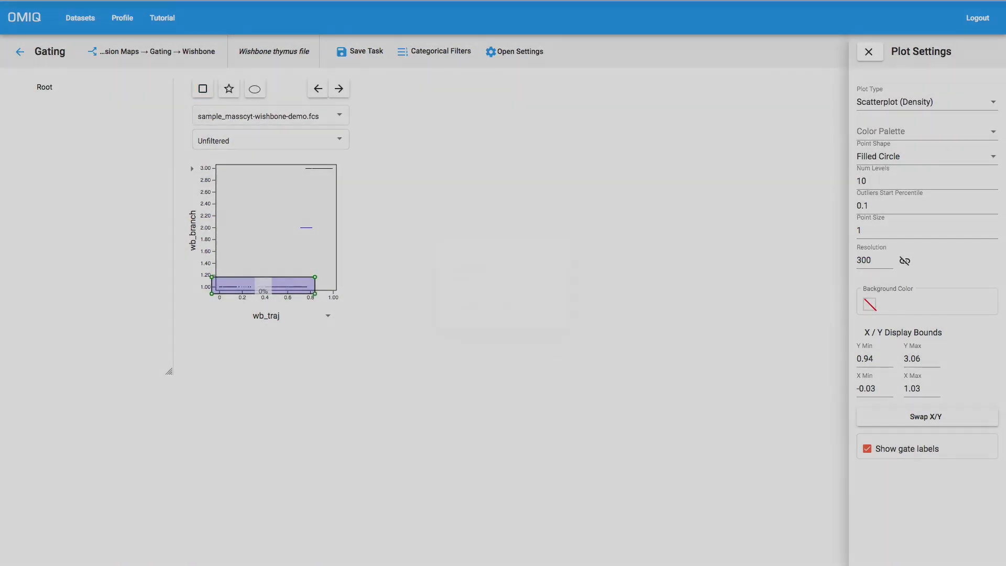
# - Draw a rectangular gate named branch 1 around the events at wb_branch 2
pyautogui.click(203, 89)
pyautogui.moveTo(292, 222); pyautogui.dragTo(324, 237)
pyautogui.write('branch 1')
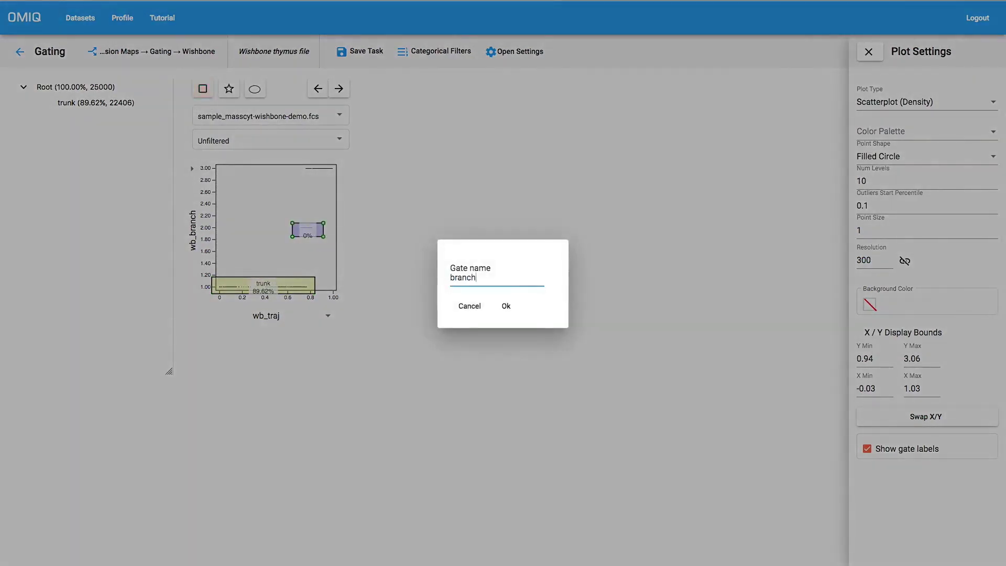
pyautogui.press('Return')
# - Draw a rectangular gate named branch 2 around the events at wb_branch 3
pyautogui.click(202, 88)
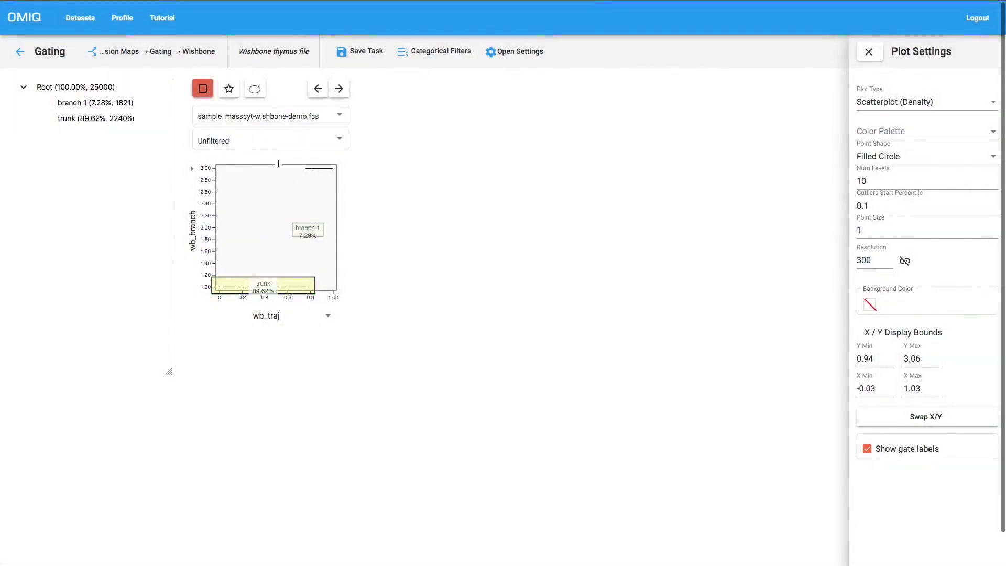
pyautogui.moveTo(299, 177); pyautogui.dragTo(342, 156)
pyautogui.write('branch 2')
pyautogui.press('Return')
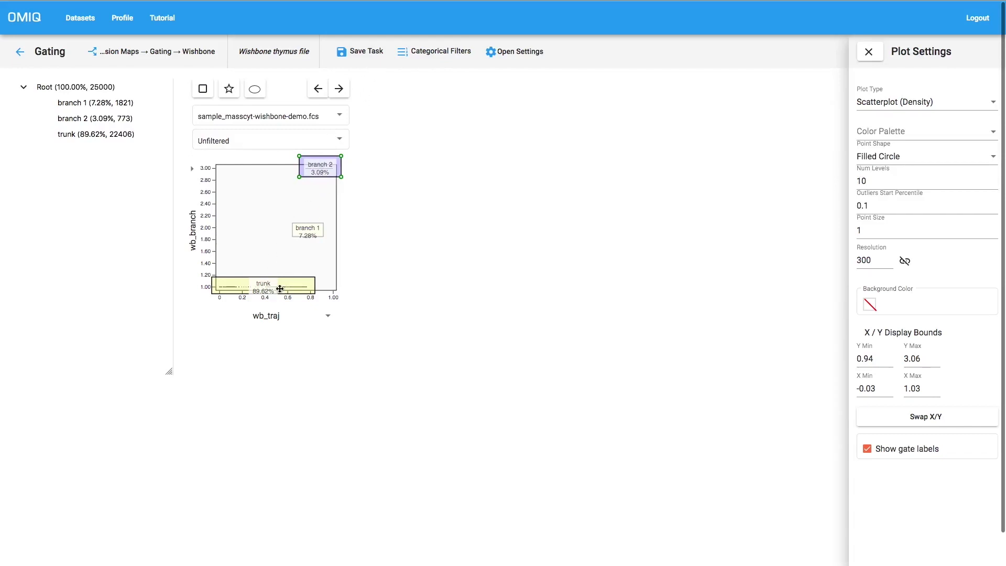
# - Save the gating task, and add a Figure task beneath it in the workflow
pyautogui.click(363, 54)
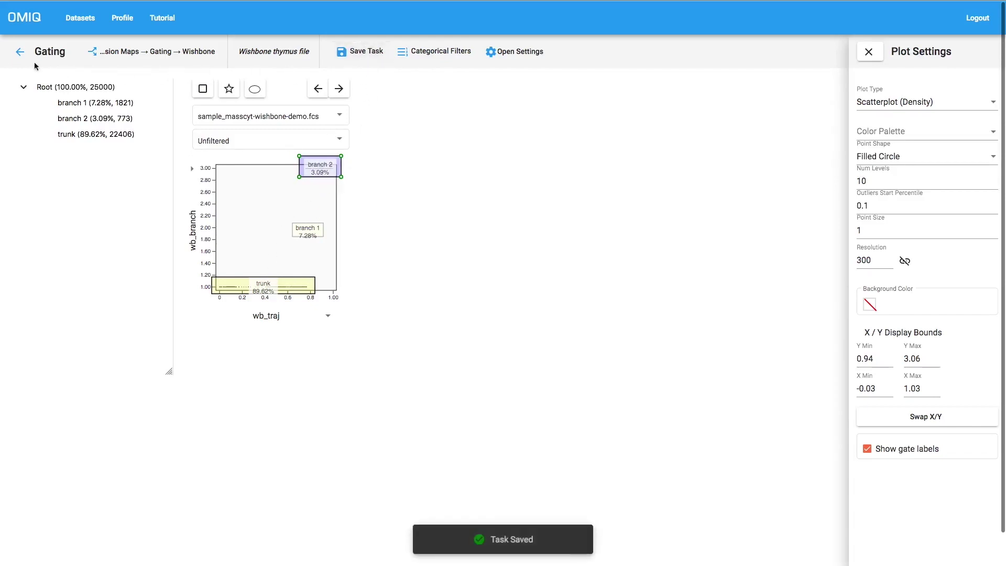
pyautogui.click(20, 55)
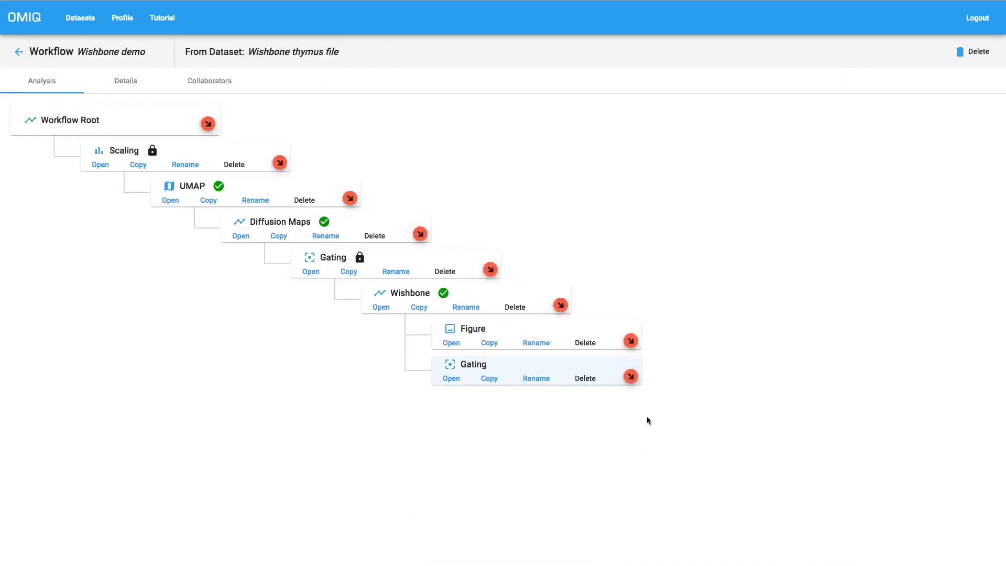
pyautogui.click(631, 377)
pyautogui.click(505, 128)
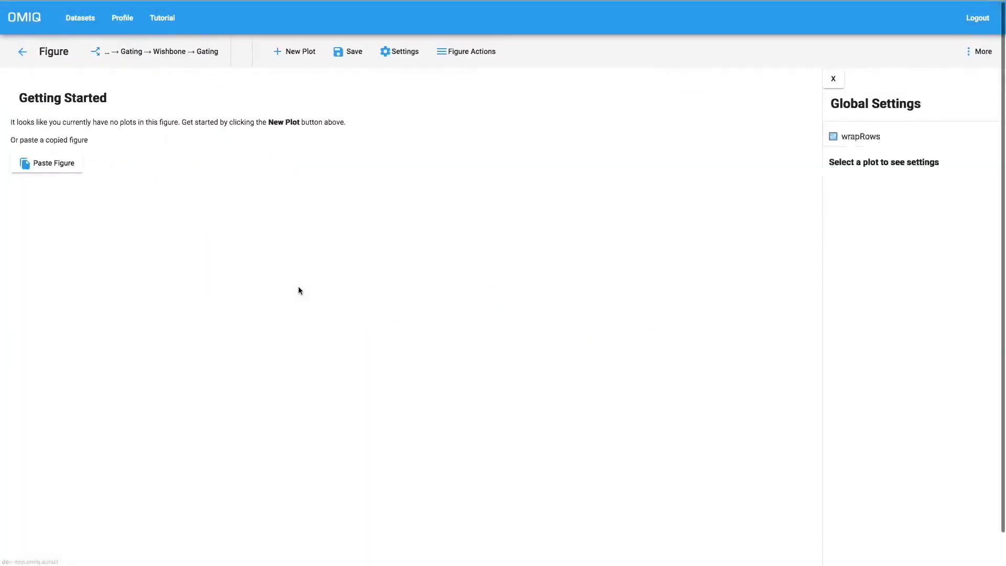
# - Add a Scatterplot (Solid) plot to the new figure and filter it to the trunk gate
pyautogui.click(373, 52)
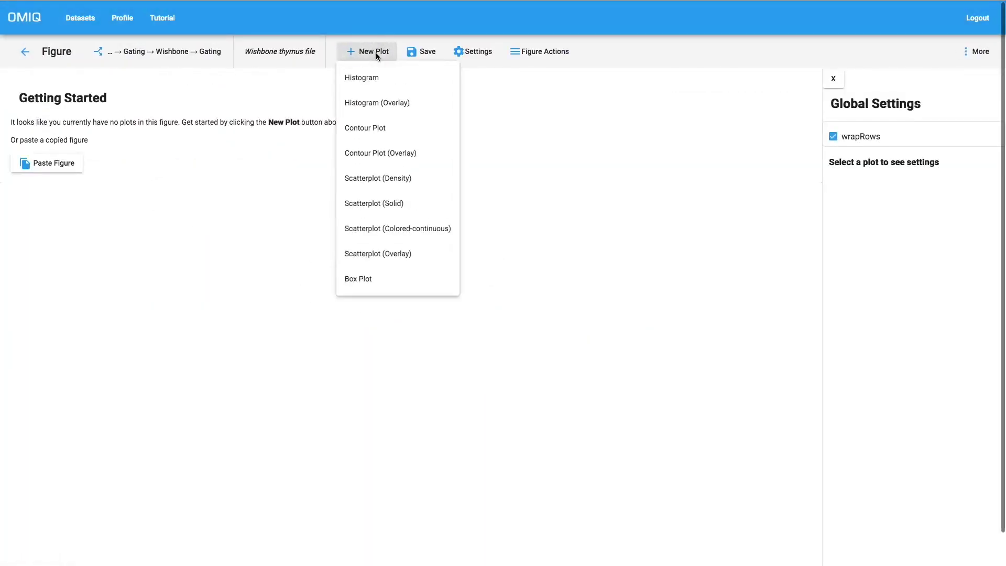
pyautogui.click(386, 206)
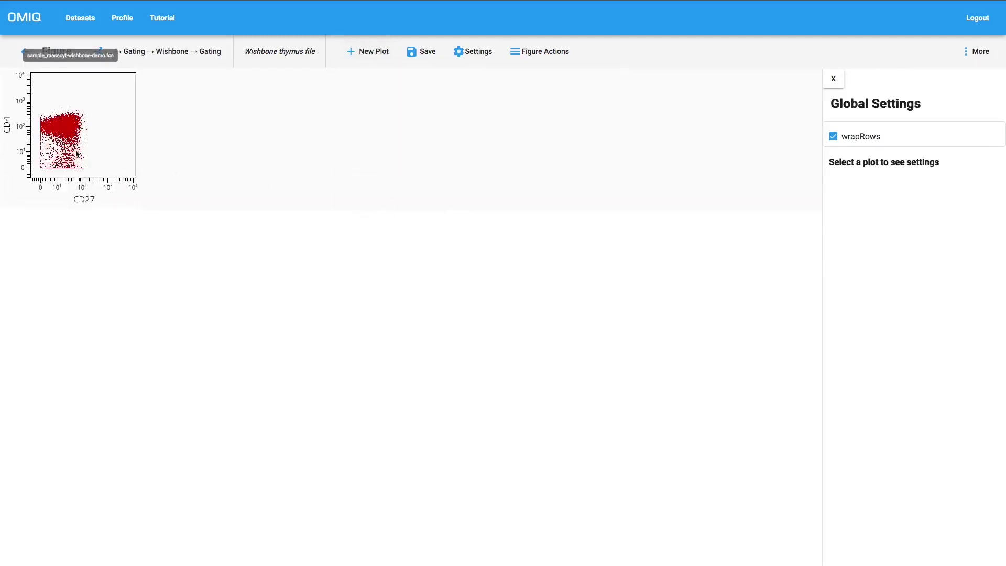
pyautogui.click(75, 149)
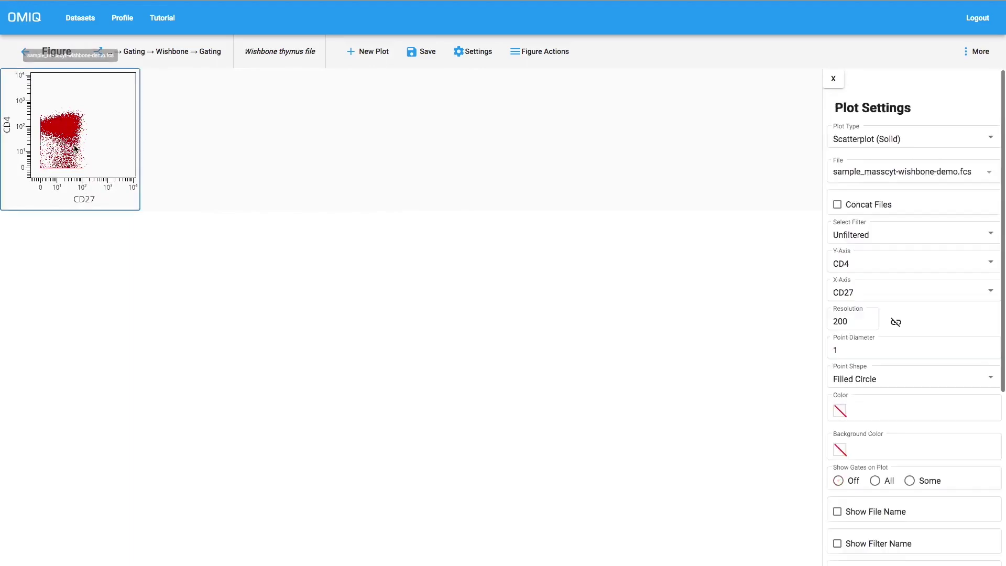
pyautogui.click(868, 234)
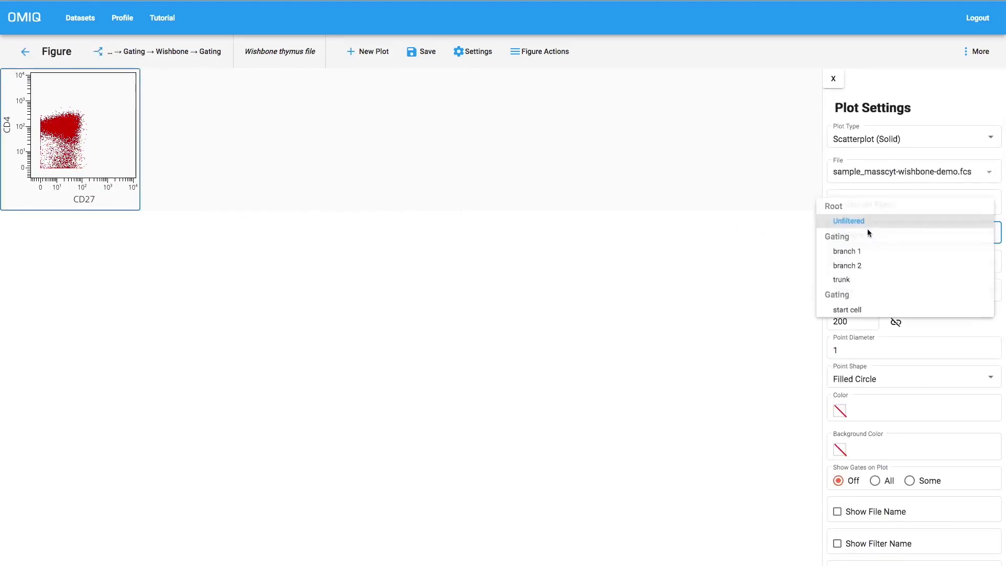
pyautogui.click(850, 281)
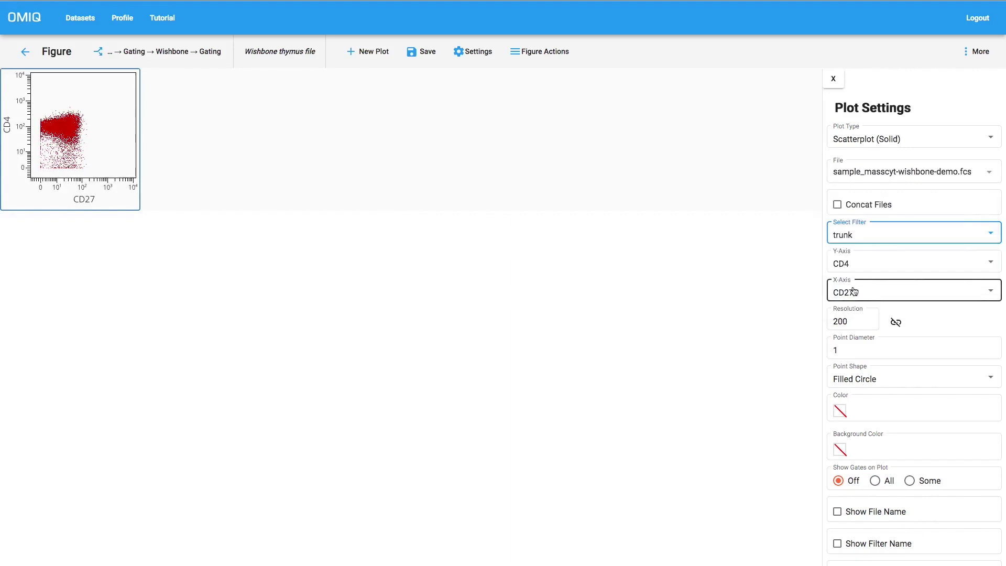
# - Set the trunk scatterplot's X-axis to wb_traj
pyautogui.click(898, 292)
pyautogui.scroll(-3, 882, 355)
pyautogui.click(859, 469)
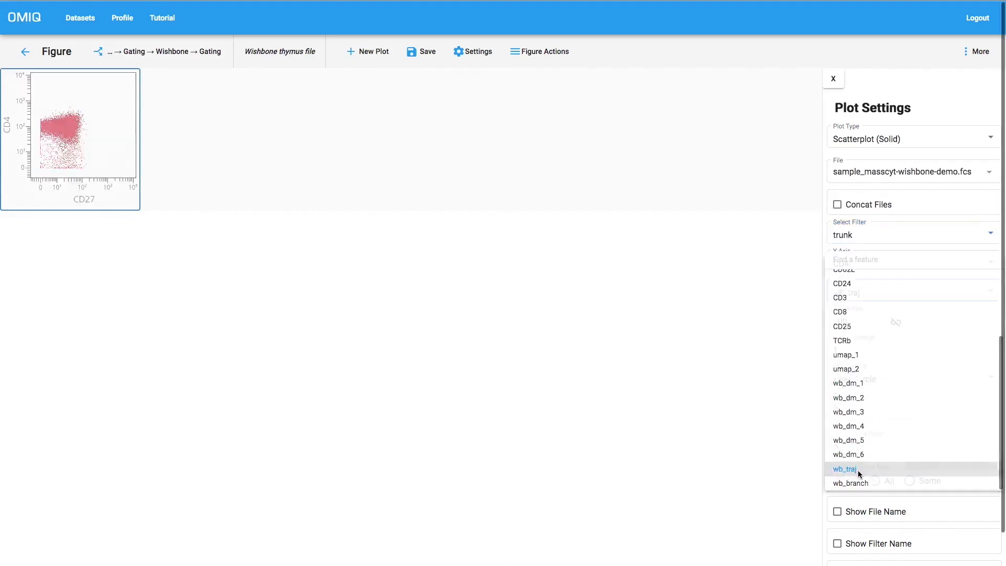
# - Permute the trunk scatterplot over the branch 1 and branch 2 filters, in the same row
pyautogui.click(67, 132)
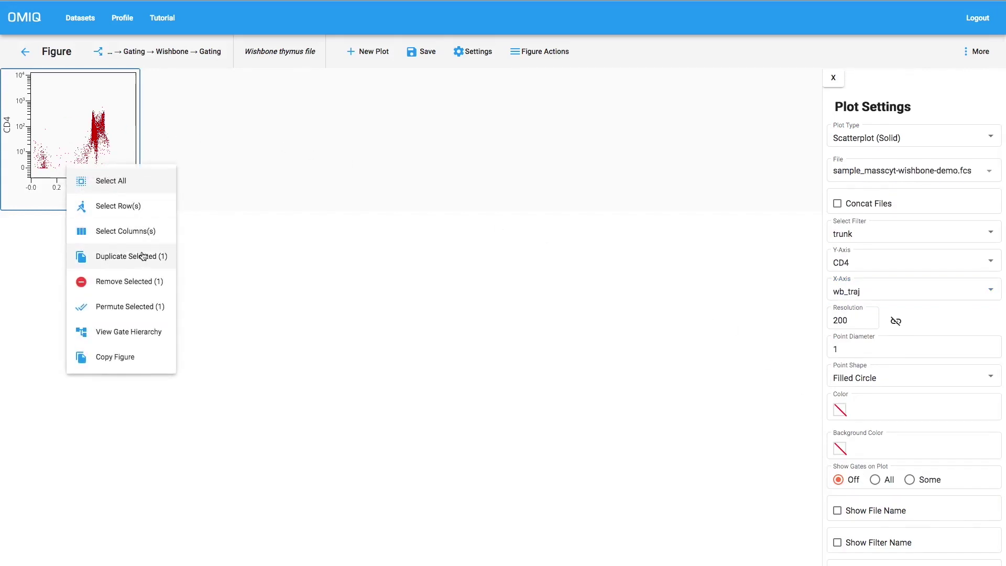
pyautogui.click(140, 307)
pyautogui.click(395, 165)
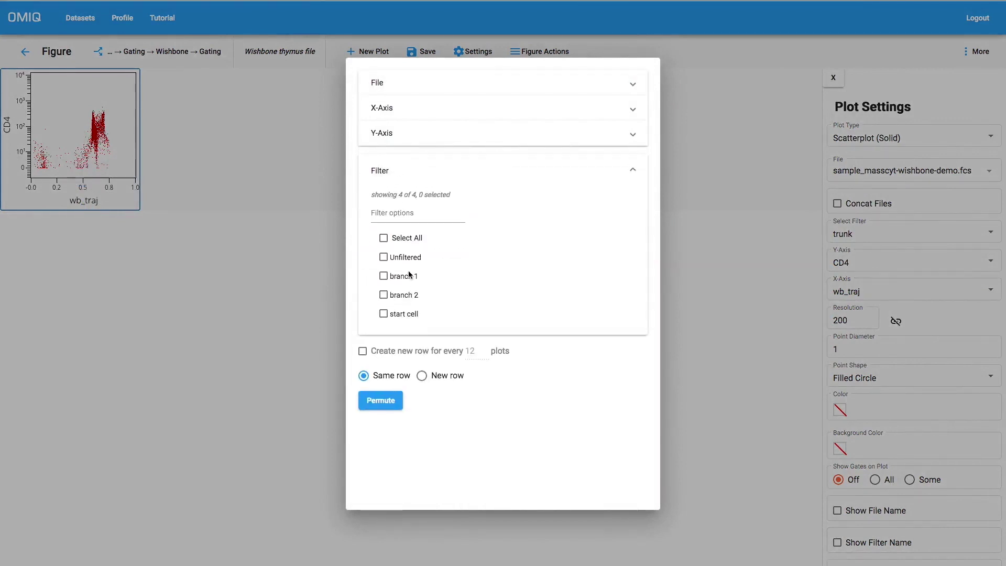
pyautogui.click(388, 277)
pyautogui.click(385, 295)
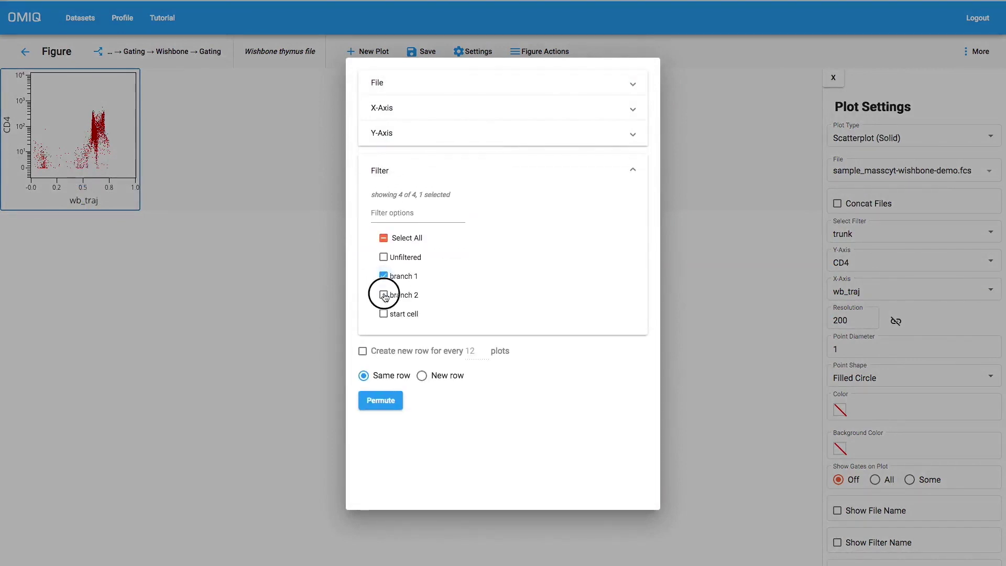
pyautogui.click(389, 409)
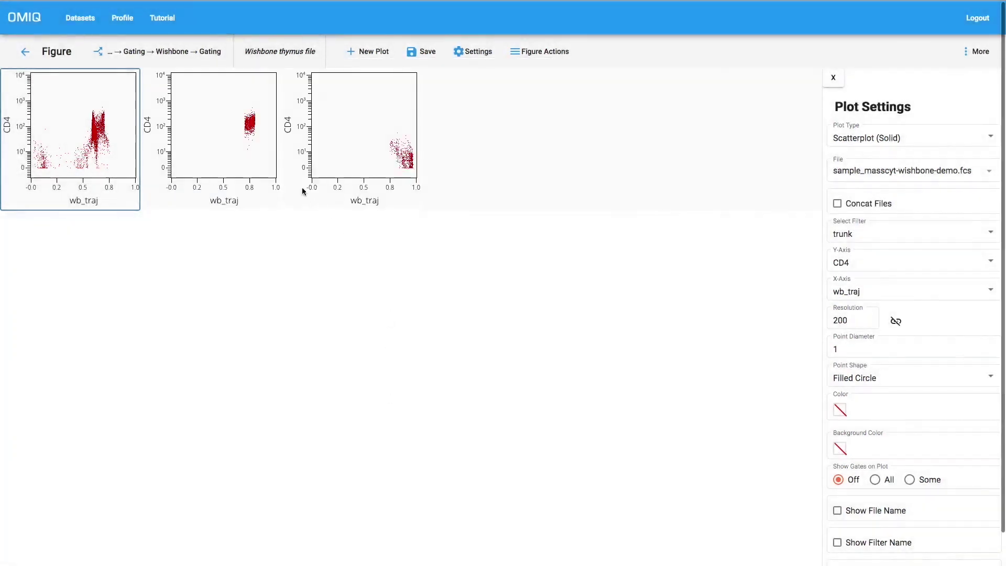
# - Show the filter name on all three scatterplots in the row
pyautogui.click(62, 150)
pyautogui.rightClick(62, 150)
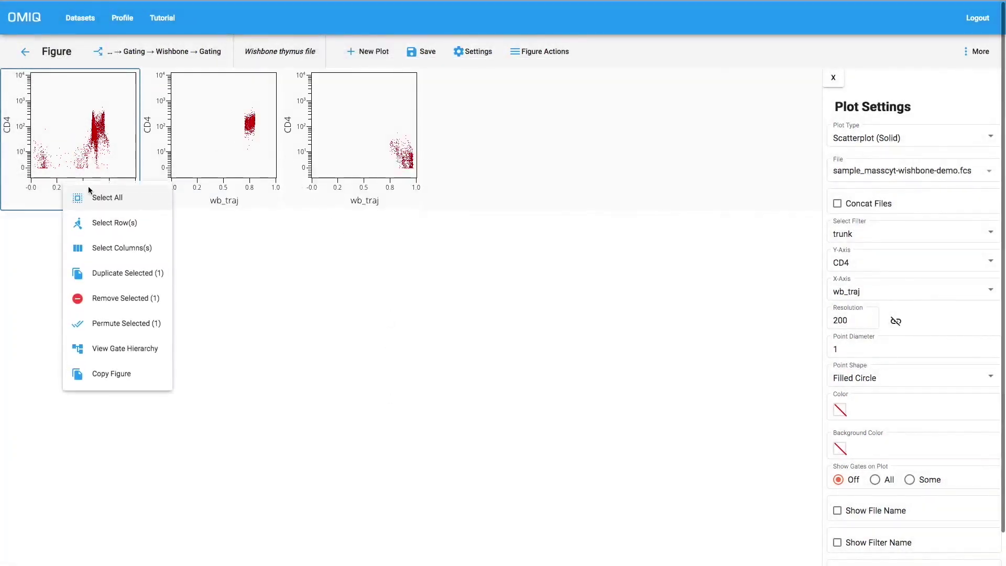
pyautogui.click(108, 220)
pyautogui.scroll(-3, 893, 453)
pyautogui.scroll(-1, 893, 454)
pyautogui.click(838, 323)
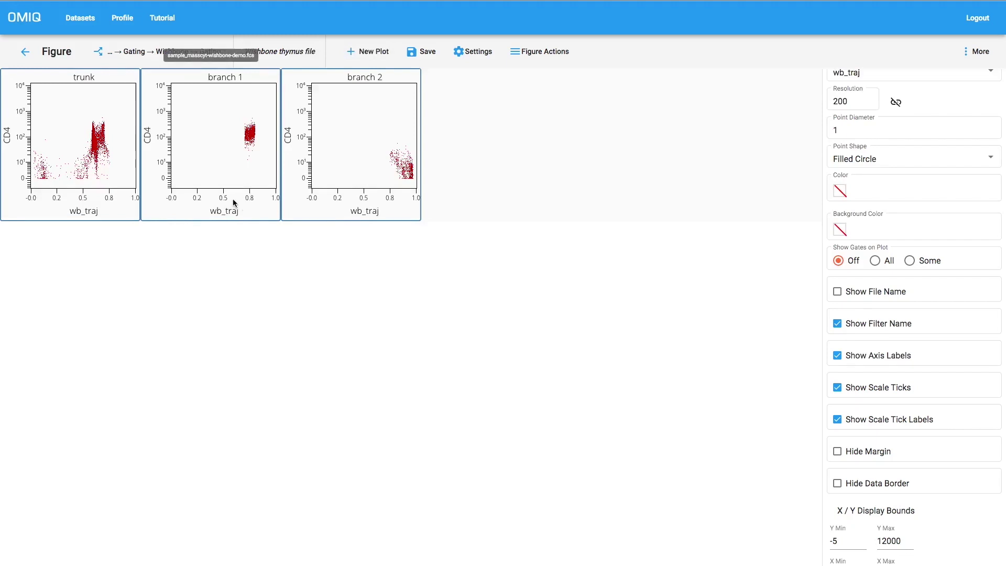
pyautogui.scroll(5, 880, 234)
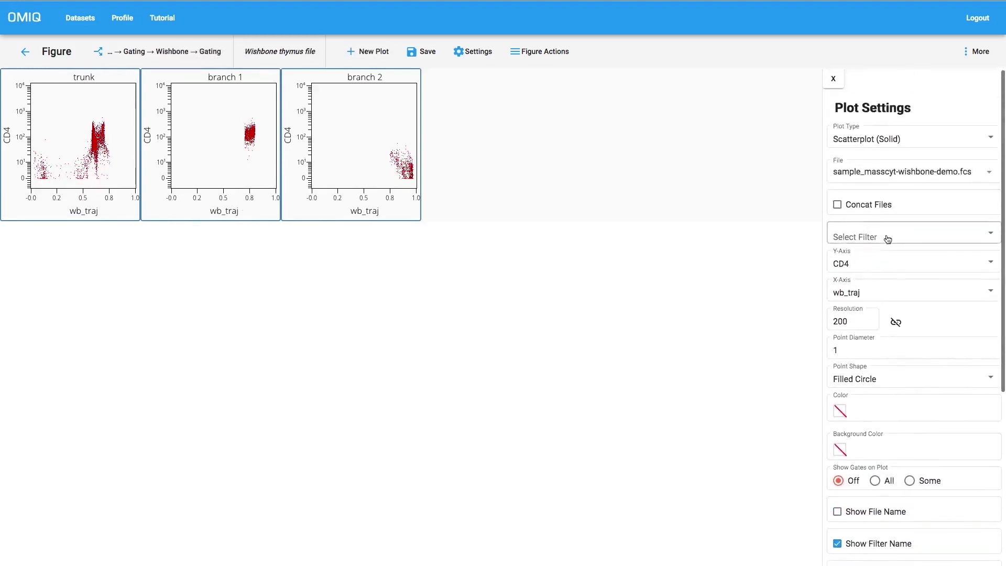
# - Unlink the X and Y resolution of the three selected scatterplots and set the X resolution to 300
pyautogui.click(895, 322)
pyautogui.click(855, 321)
pyautogui.doubleClick(843, 322)
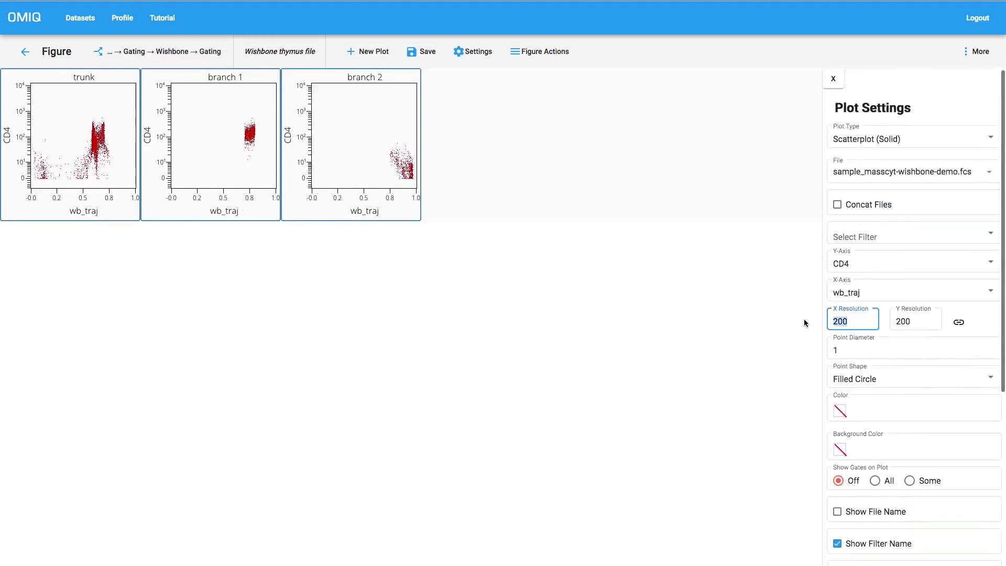
pyautogui.write('300')
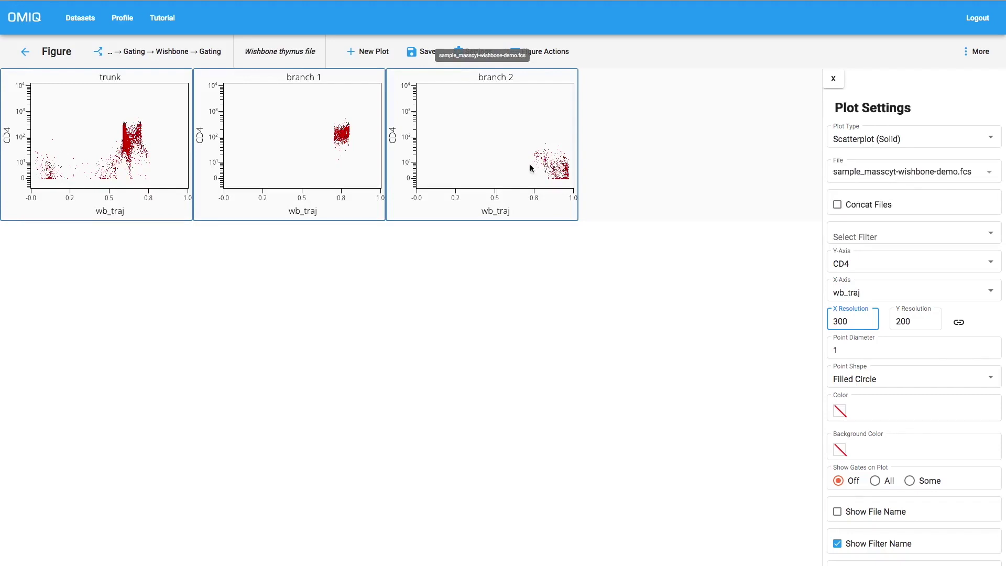
pyautogui.click(870, 140)
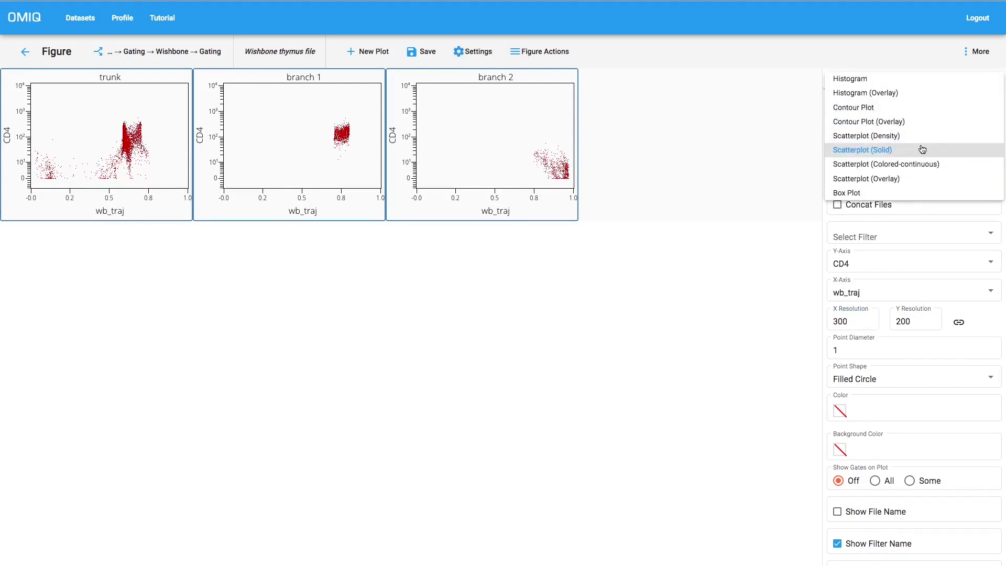
pyautogui.click(540, 134)
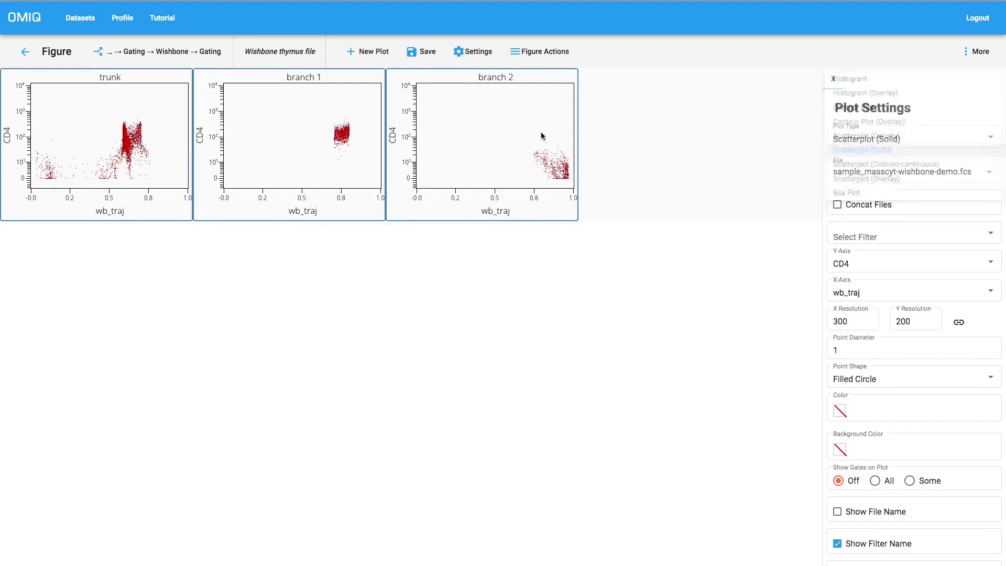
# - Permute the three selected scatterplots over the Y-axis features CD44 and CD8, placing the resulting plots in new rows
pyautogui.rightClick(483, 123)
pyautogui.click(555, 299)
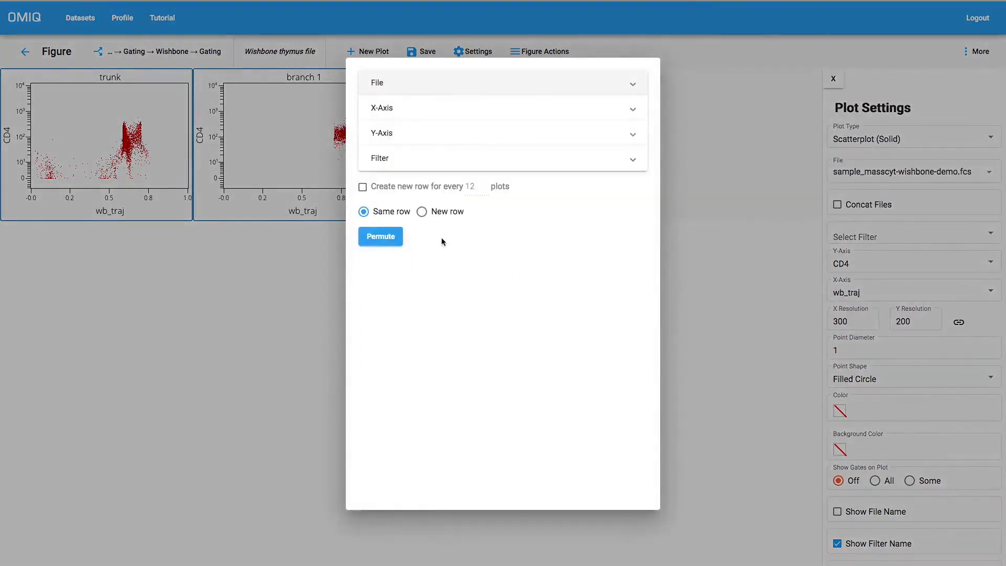
pyautogui.click(397, 135)
pyautogui.scroll(-1, 425, 285)
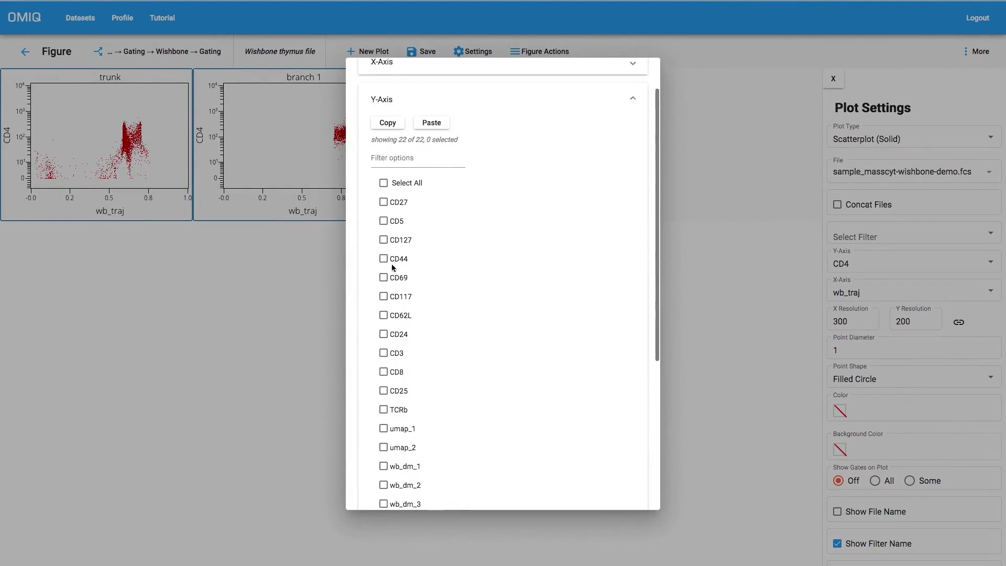
pyautogui.click(384, 258)
pyautogui.click(383, 372)
pyautogui.scroll(-5, 424, 375)
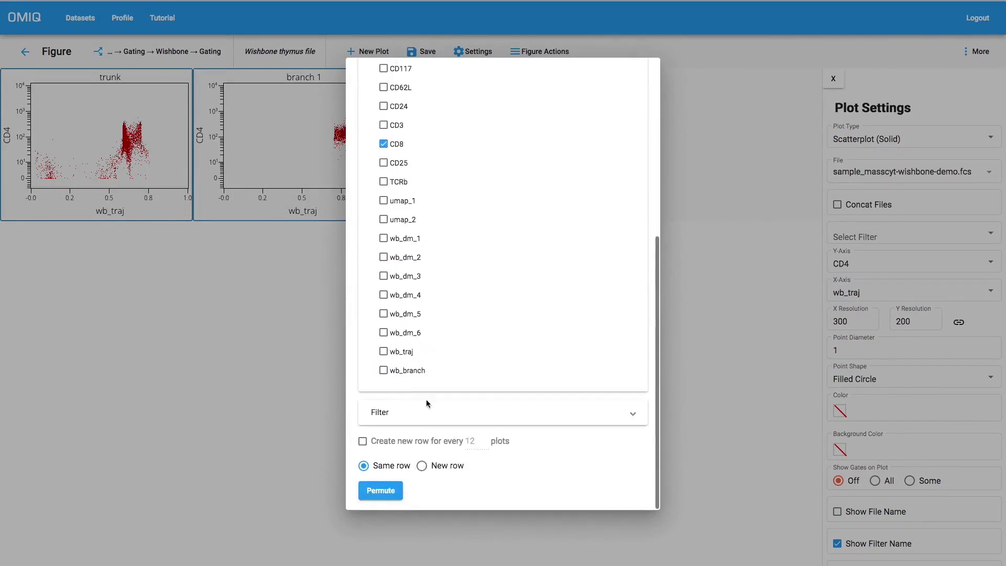
pyautogui.click(422, 466)
pyautogui.click(390, 490)
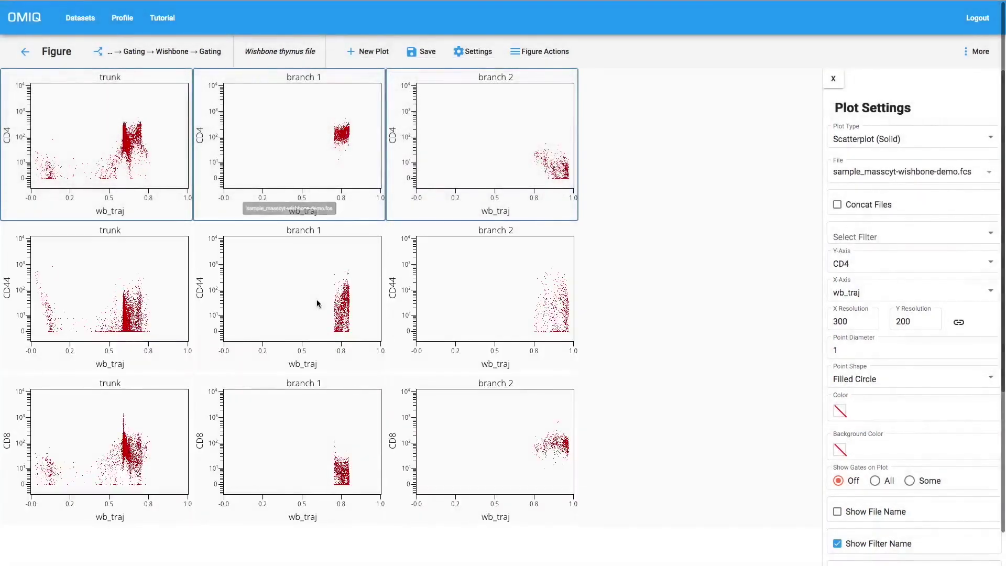